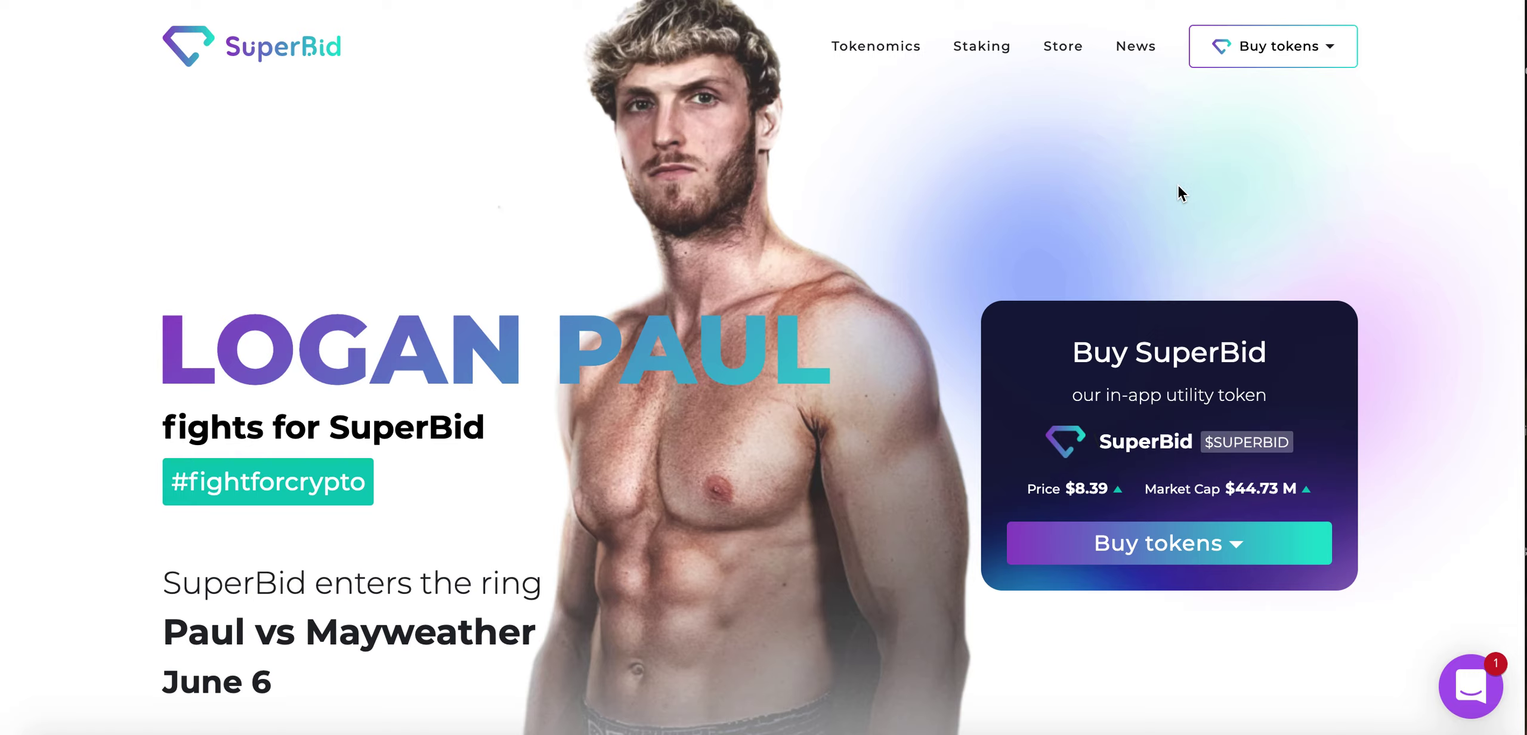
pyautogui.scroll(-2, 1434, 237)
pyautogui.scroll(-3, 1432, 237)
pyautogui.scroll(-2, 1433, 244)
pyautogui.scroll(-1, 1433, 244)
pyautogui.scroll(-1, 1433, 243)
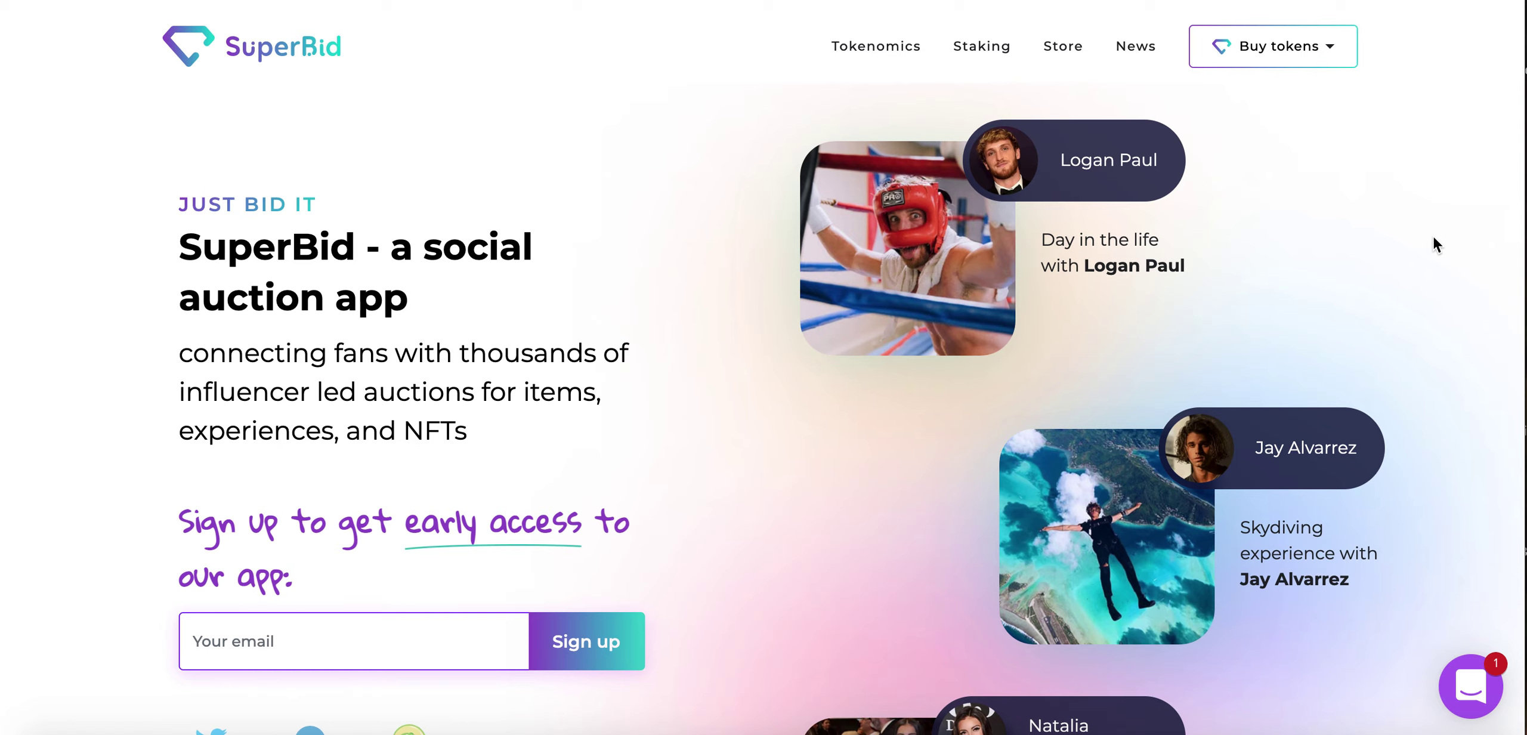
pyautogui.scroll(-1, 1433, 238)
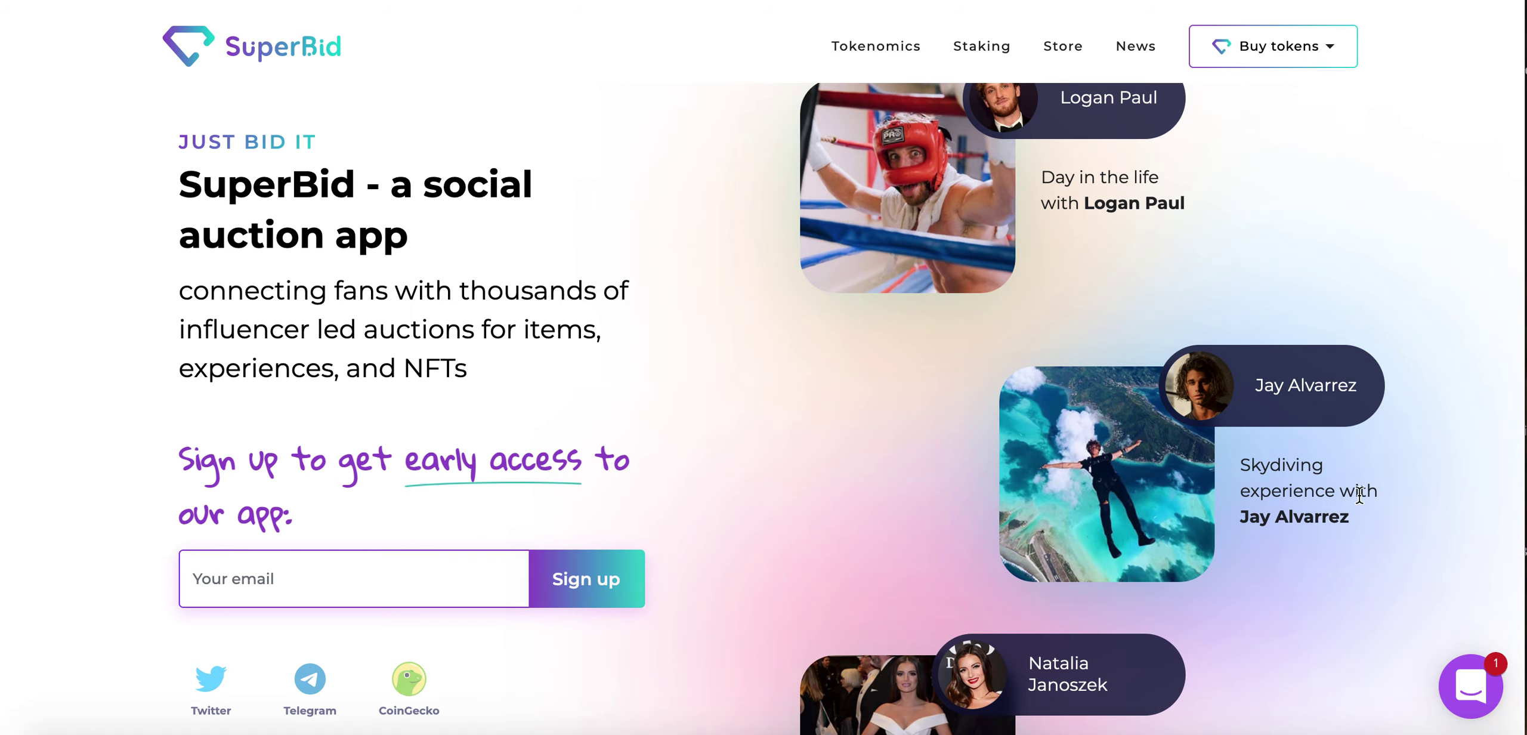
pyautogui.scroll(-2, 1366, 441)
pyautogui.scroll(-1, 1367, 447)
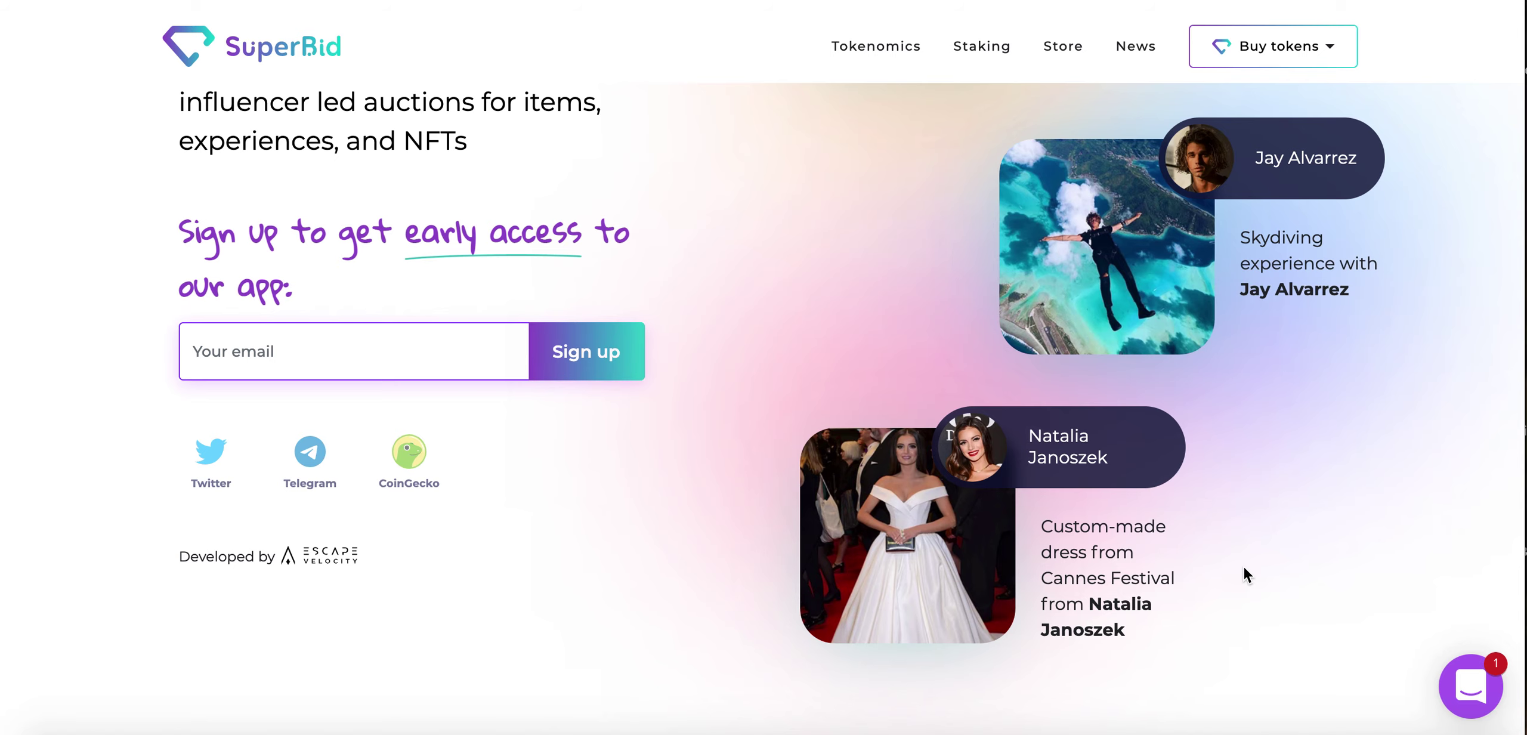
pyautogui.scroll(1, 1243, 568)
pyautogui.scroll(2, 1243, 568)
pyautogui.scroll(2, 1243, 566)
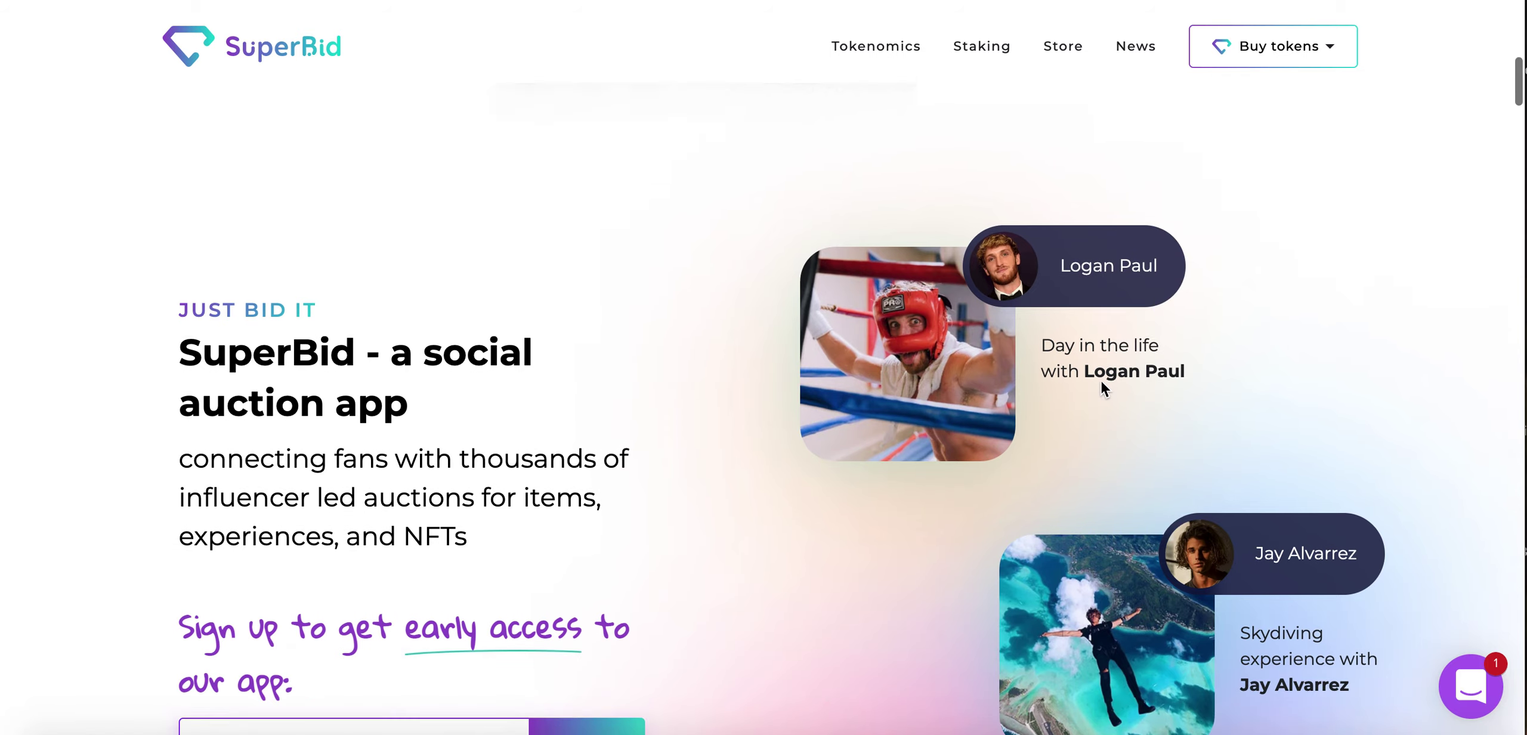
pyautogui.scroll(1, 1101, 389)
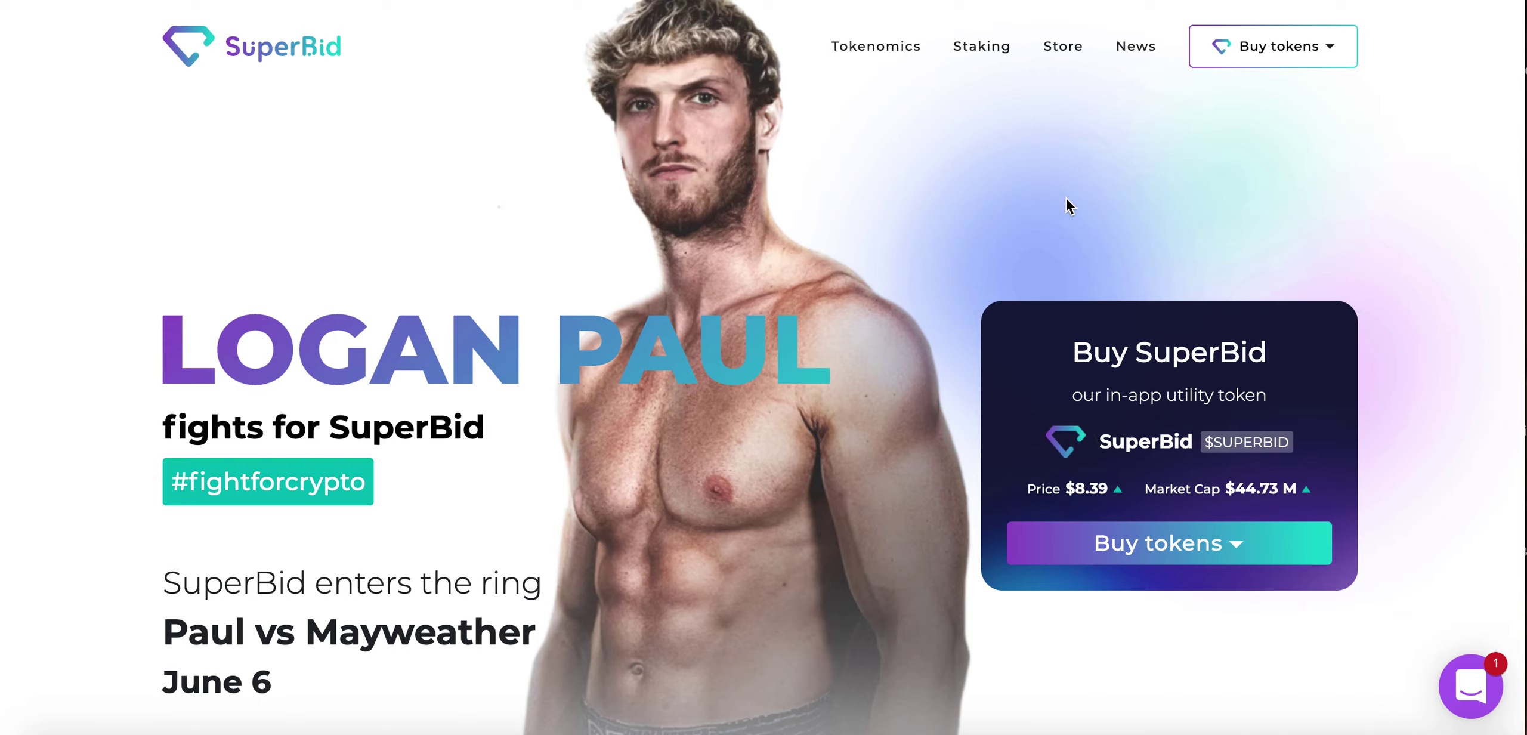
pyautogui.scroll(-3, 1066, 197)
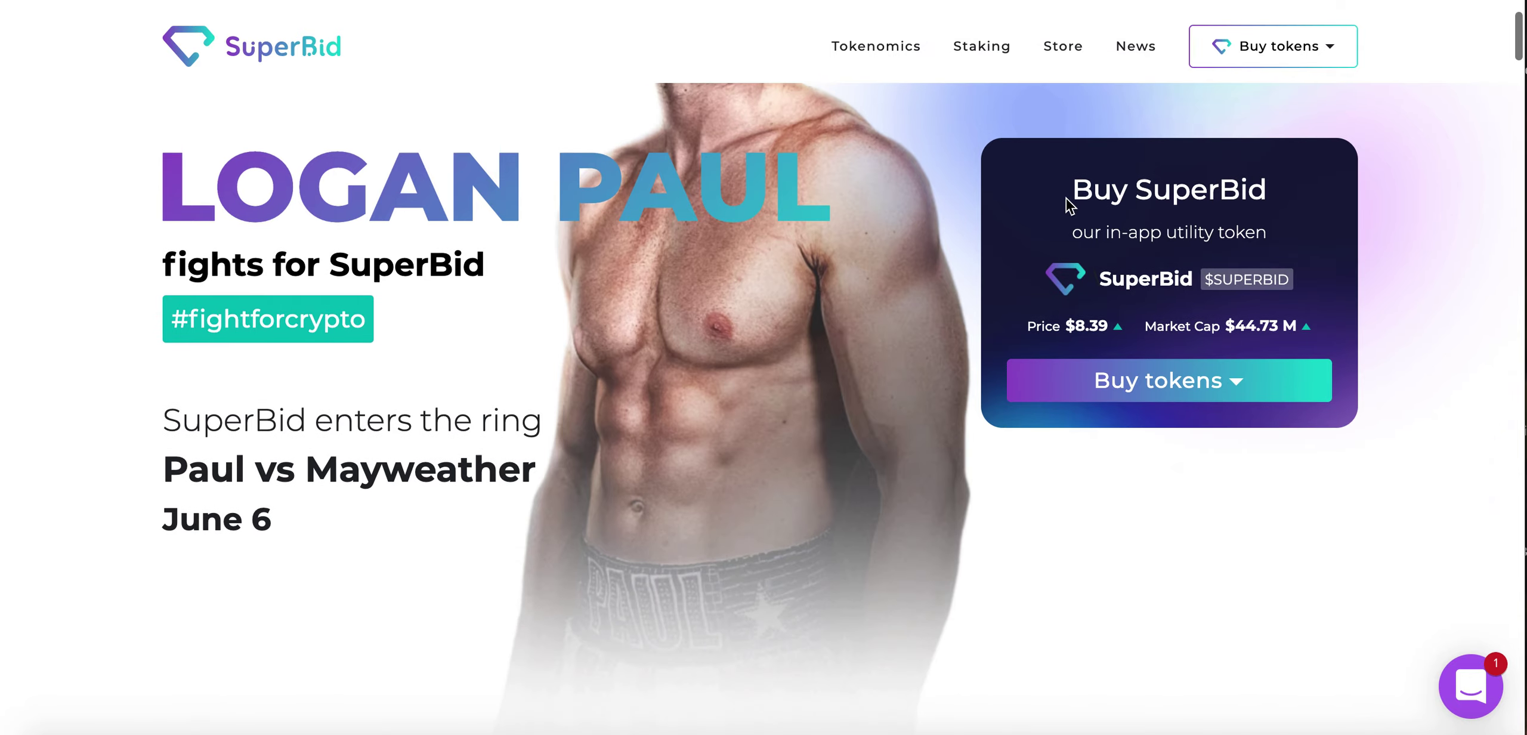
pyautogui.scroll(3, 1057, 511)
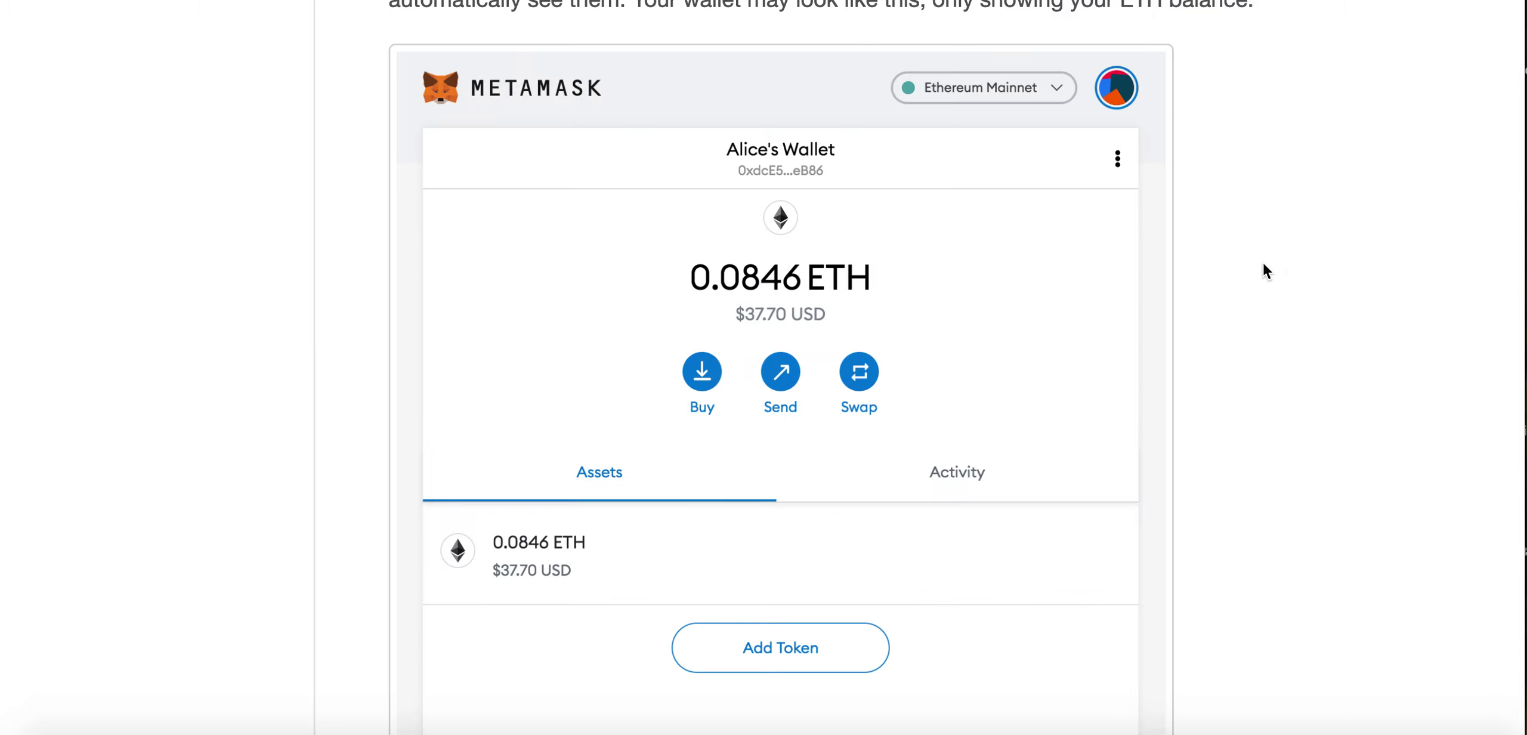
pyautogui.scroll(-1, 1263, 265)
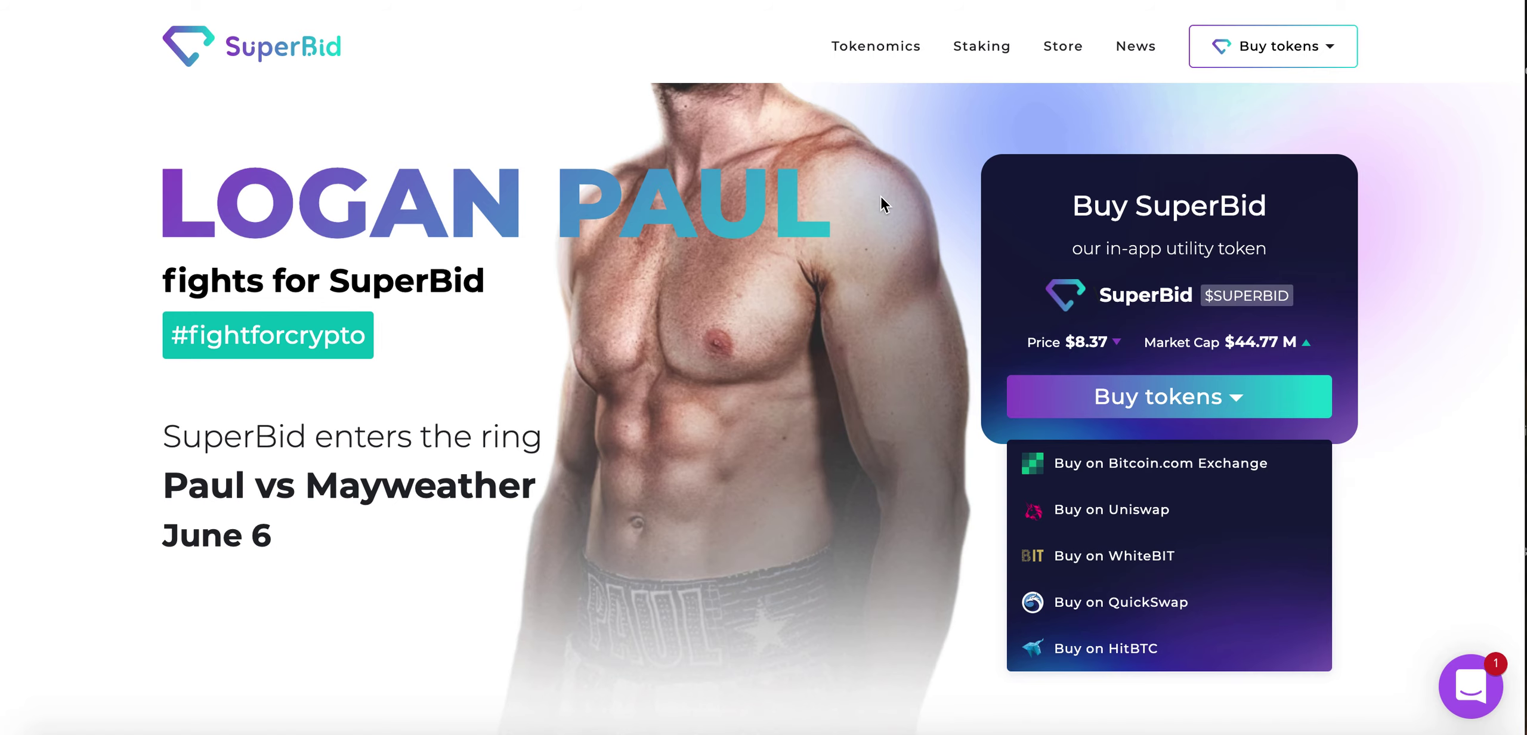
pyautogui.scroll(2, 881, 196)
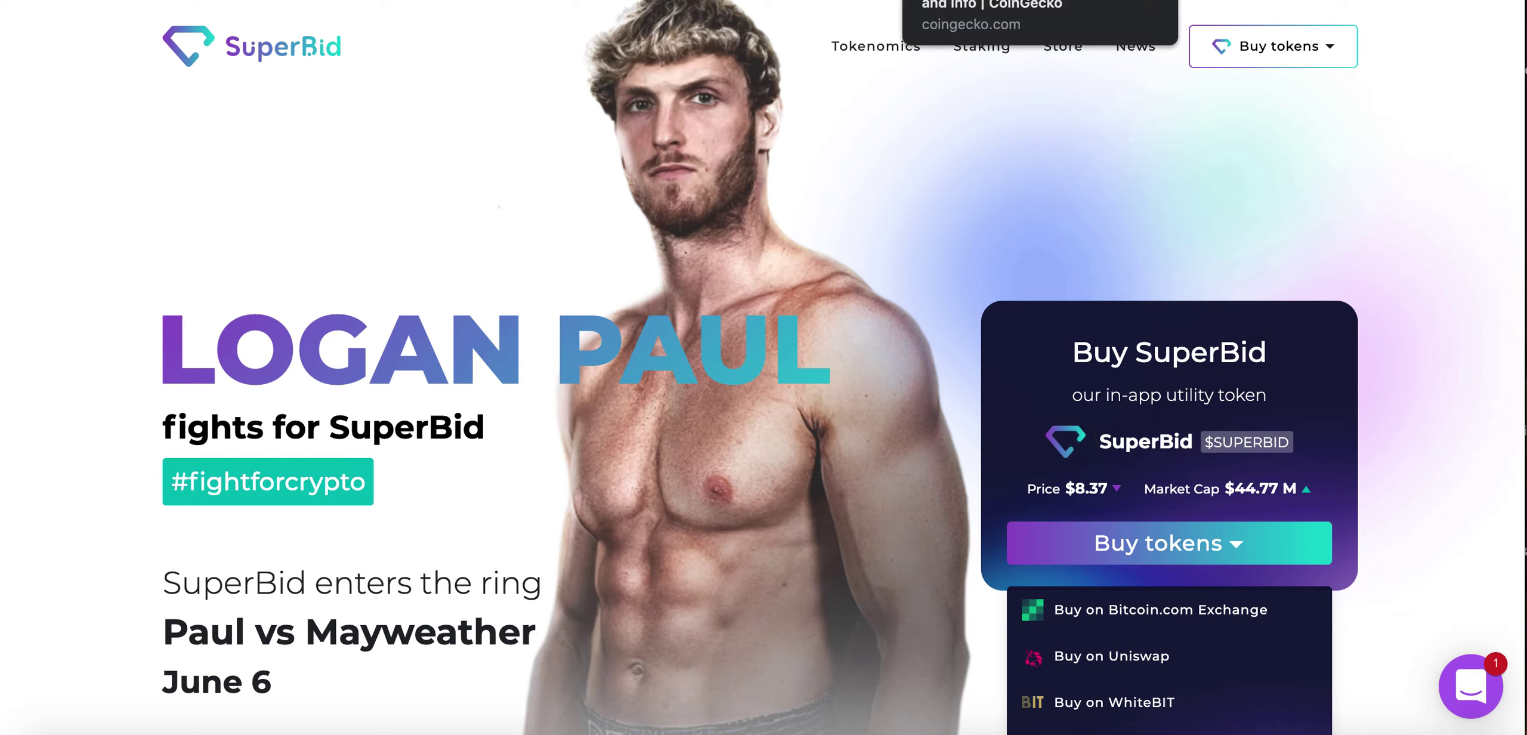
# Switch to the CoinGecko SuperBid (SUPERBID) tab showing $8.03 and rank #475.
pyautogui.click(1026, 1)
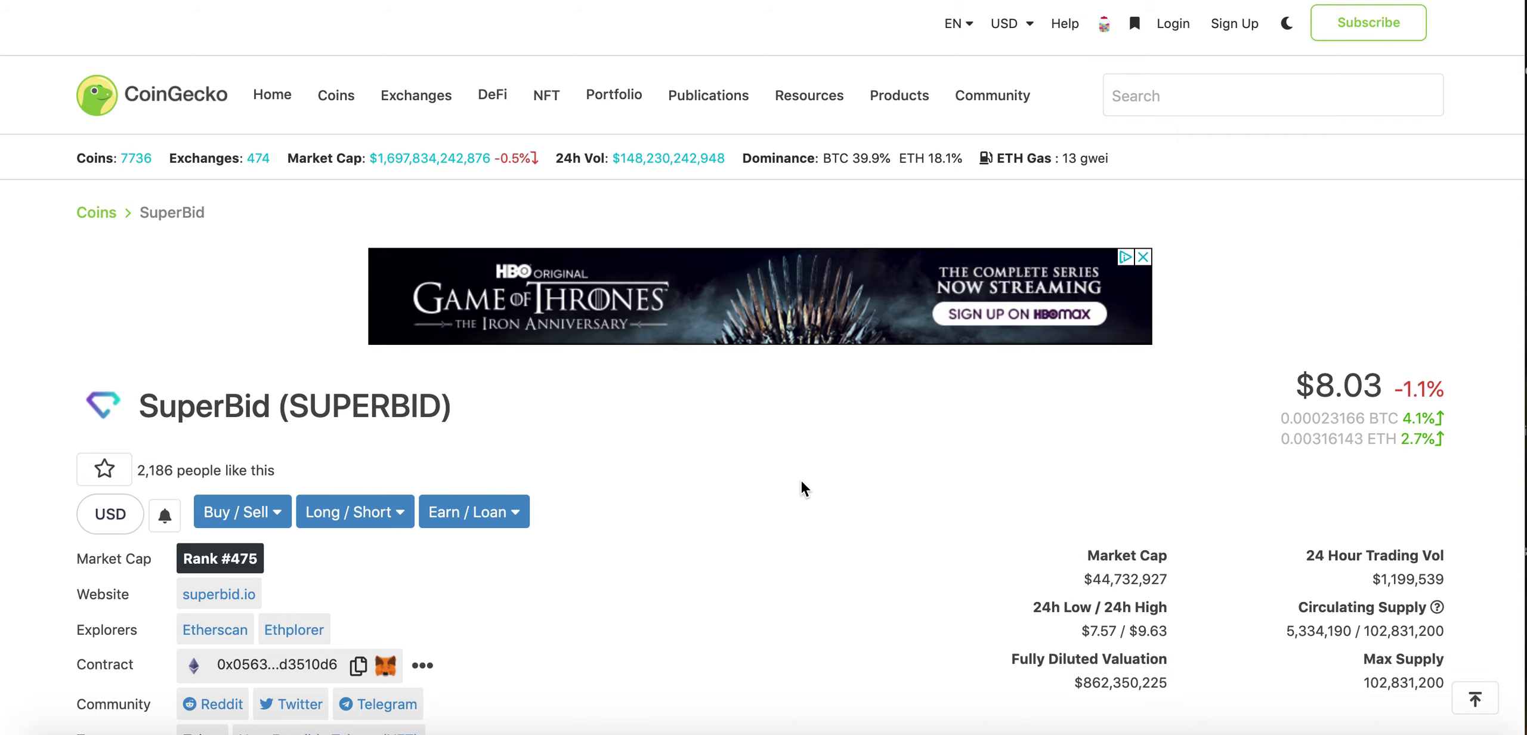
pyautogui.scroll(-1, 801, 482)
pyautogui.scroll(-2, 800, 482)
pyautogui.scroll(-1, 801, 482)
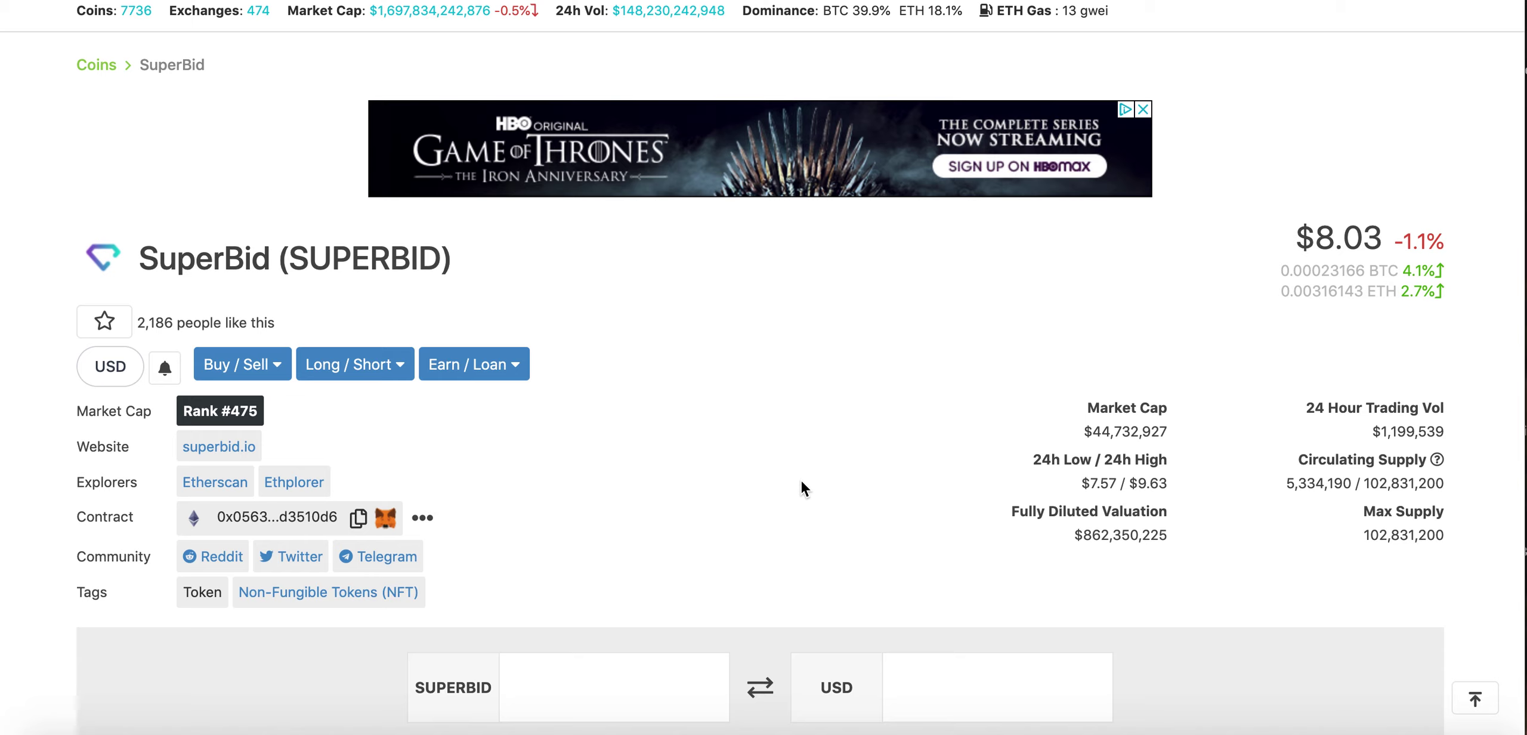
pyautogui.scroll(-1, 800, 483)
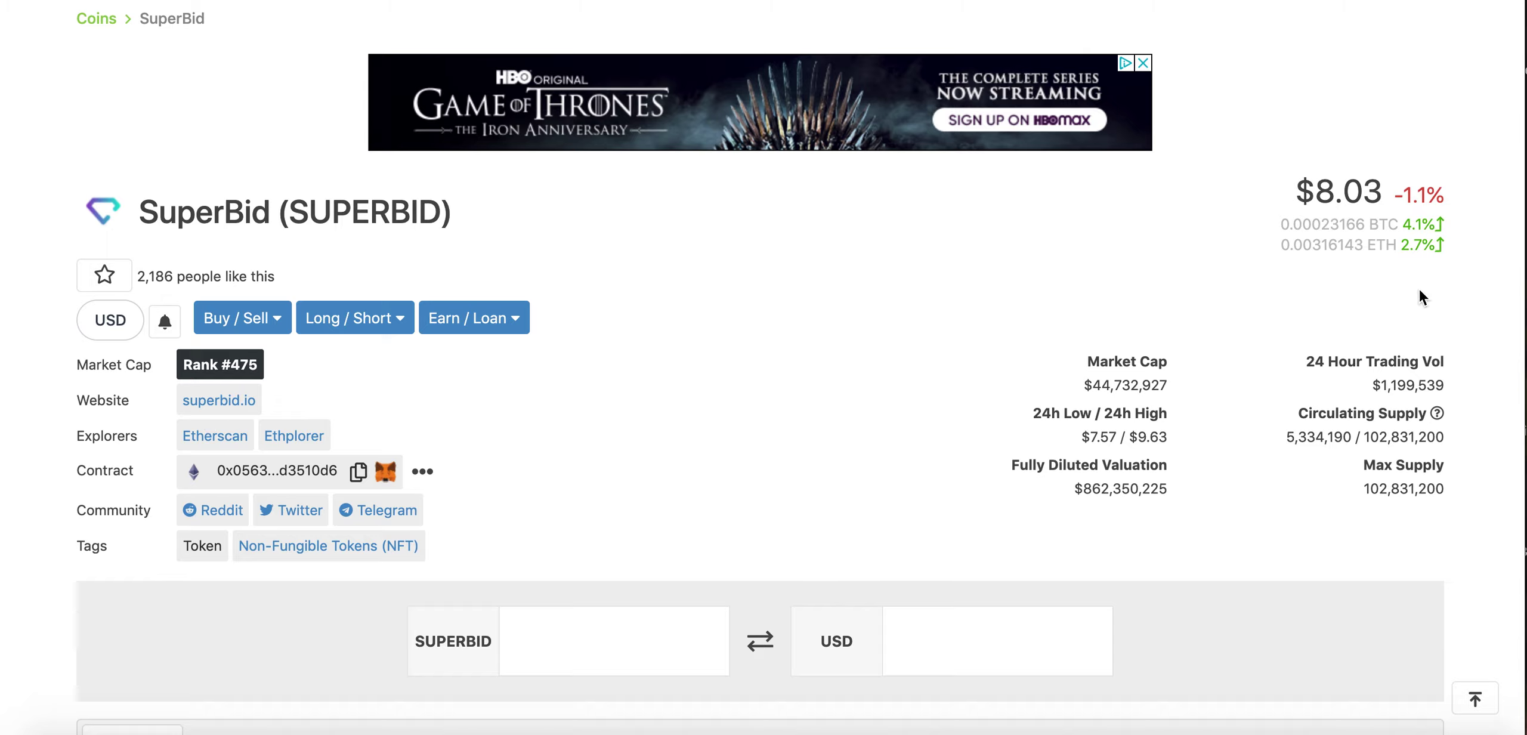
pyautogui.scroll(-7, 996, 434)
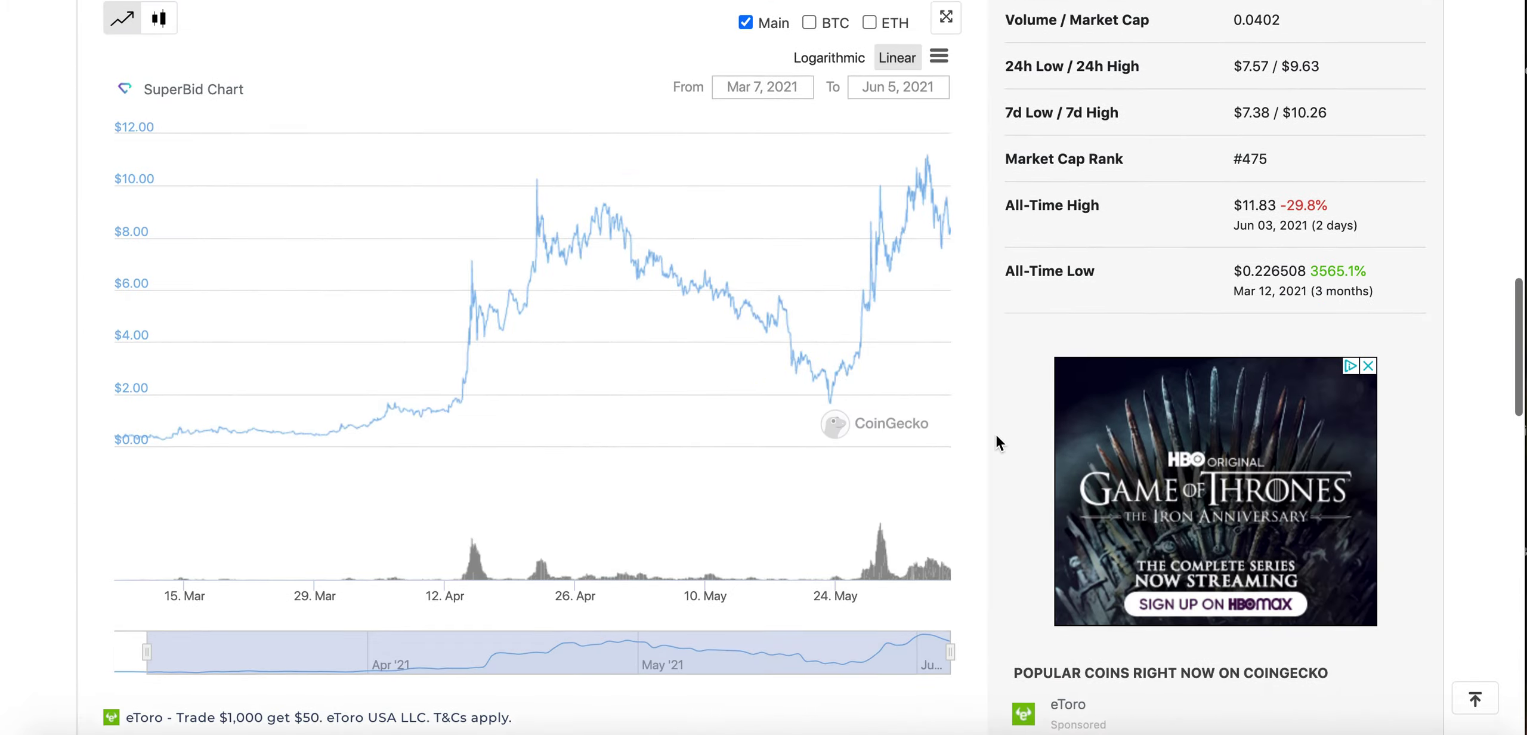
pyautogui.scroll(3, 996, 434)
pyautogui.scroll(4, 997, 435)
pyautogui.scroll(4, 997, 434)
pyautogui.scroll(4, 996, 435)
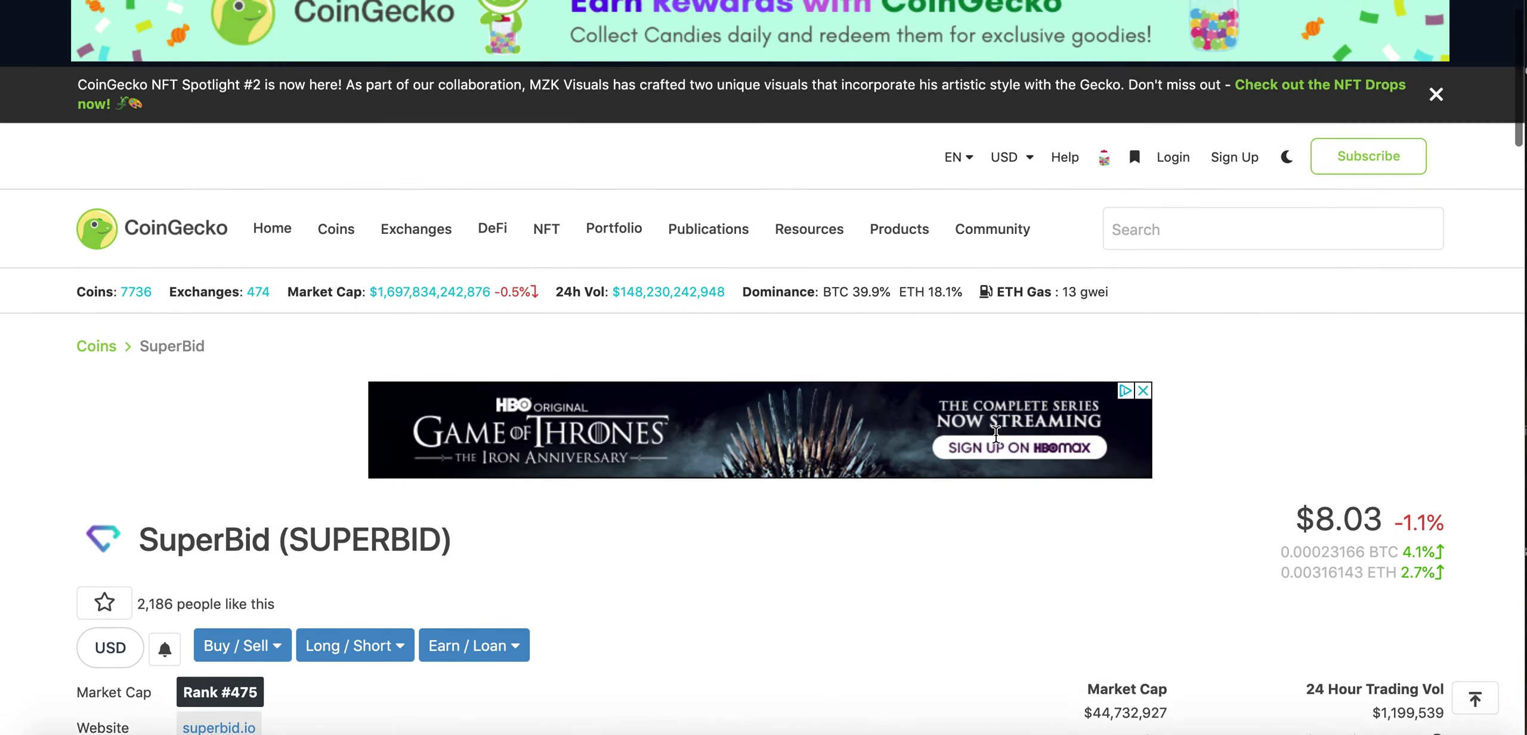
pyautogui.scroll(-3, 997, 435)
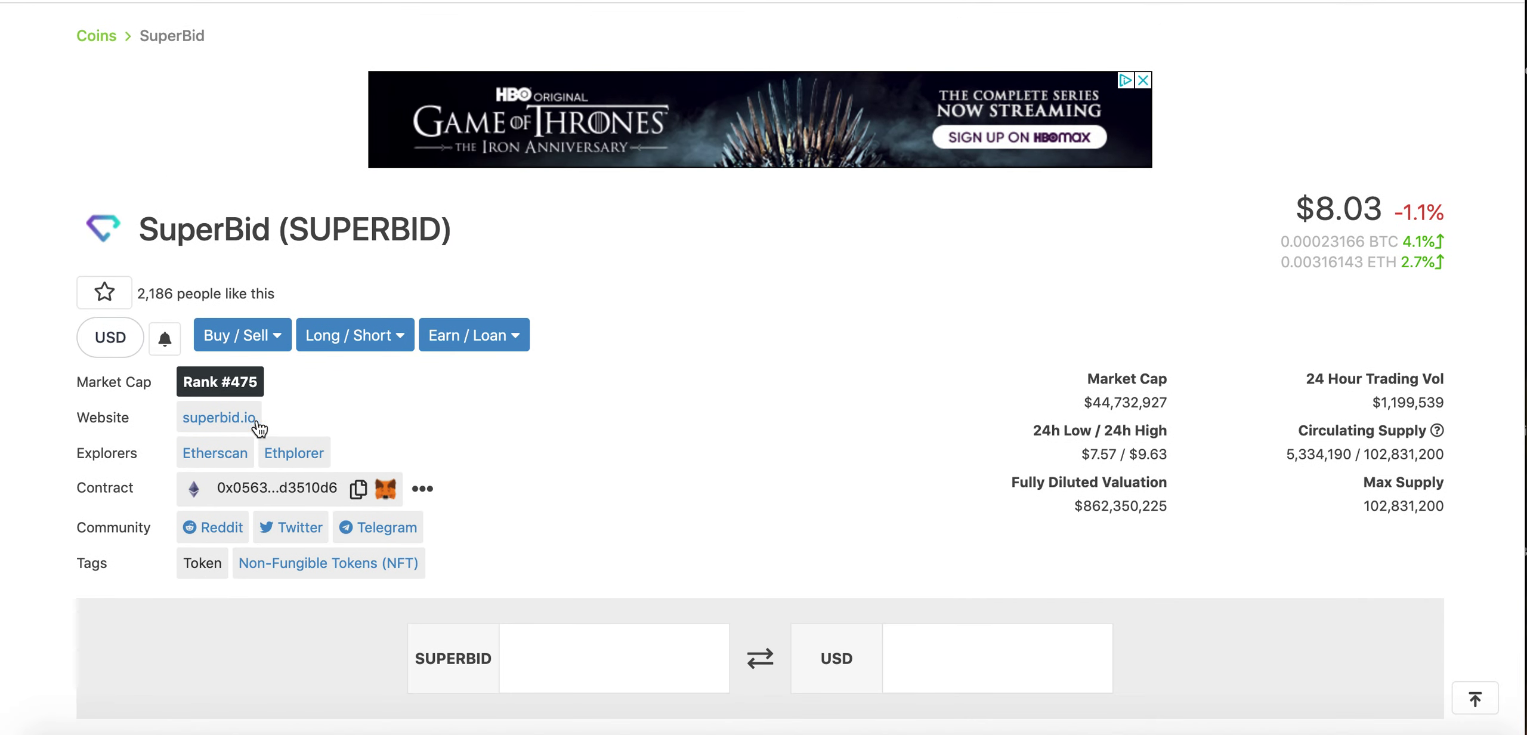
# Go to superbid.io from CoinGecko and reveal the 'Buy tokens' list of five exchanges.
pyautogui.click(215, 426)
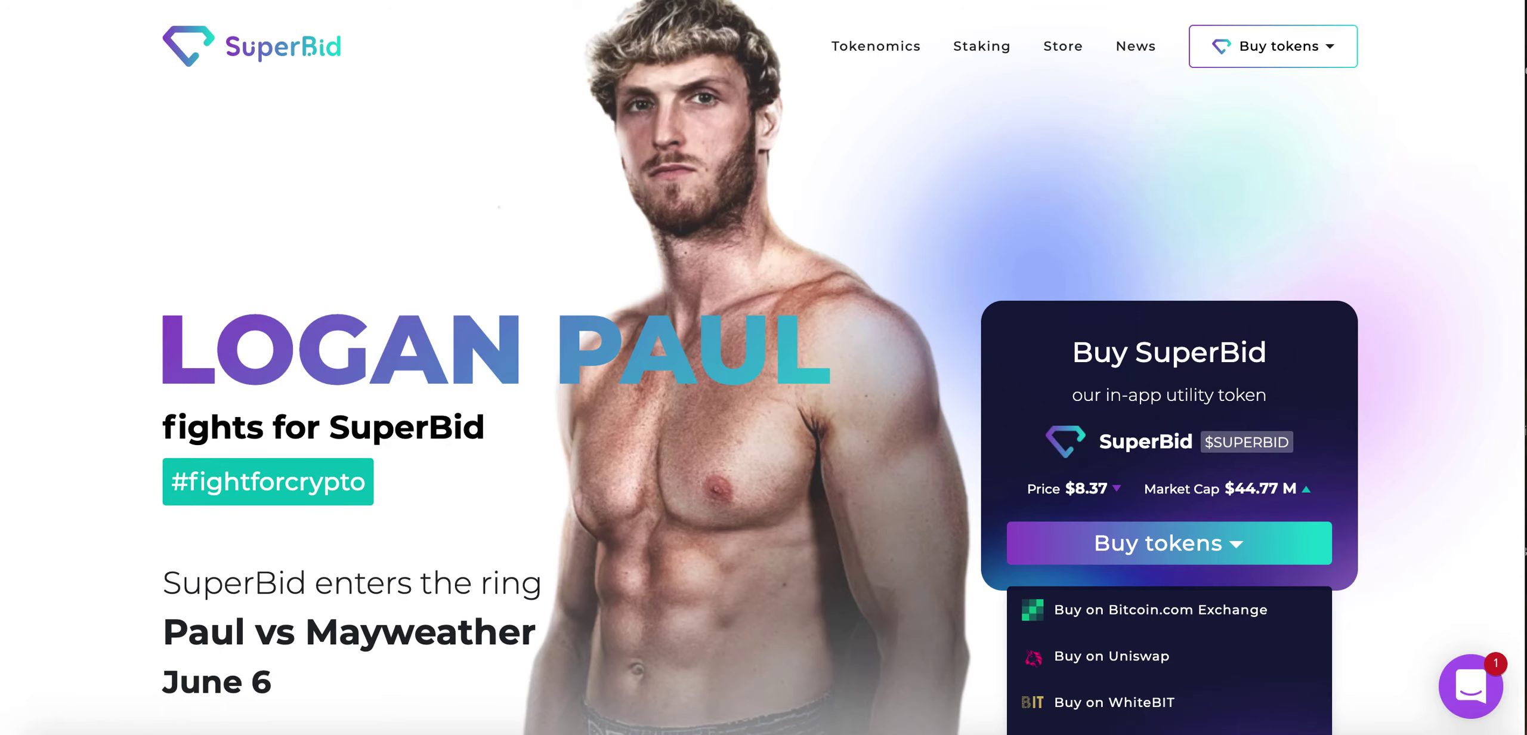
pyautogui.scroll(-1, 1380, 274)
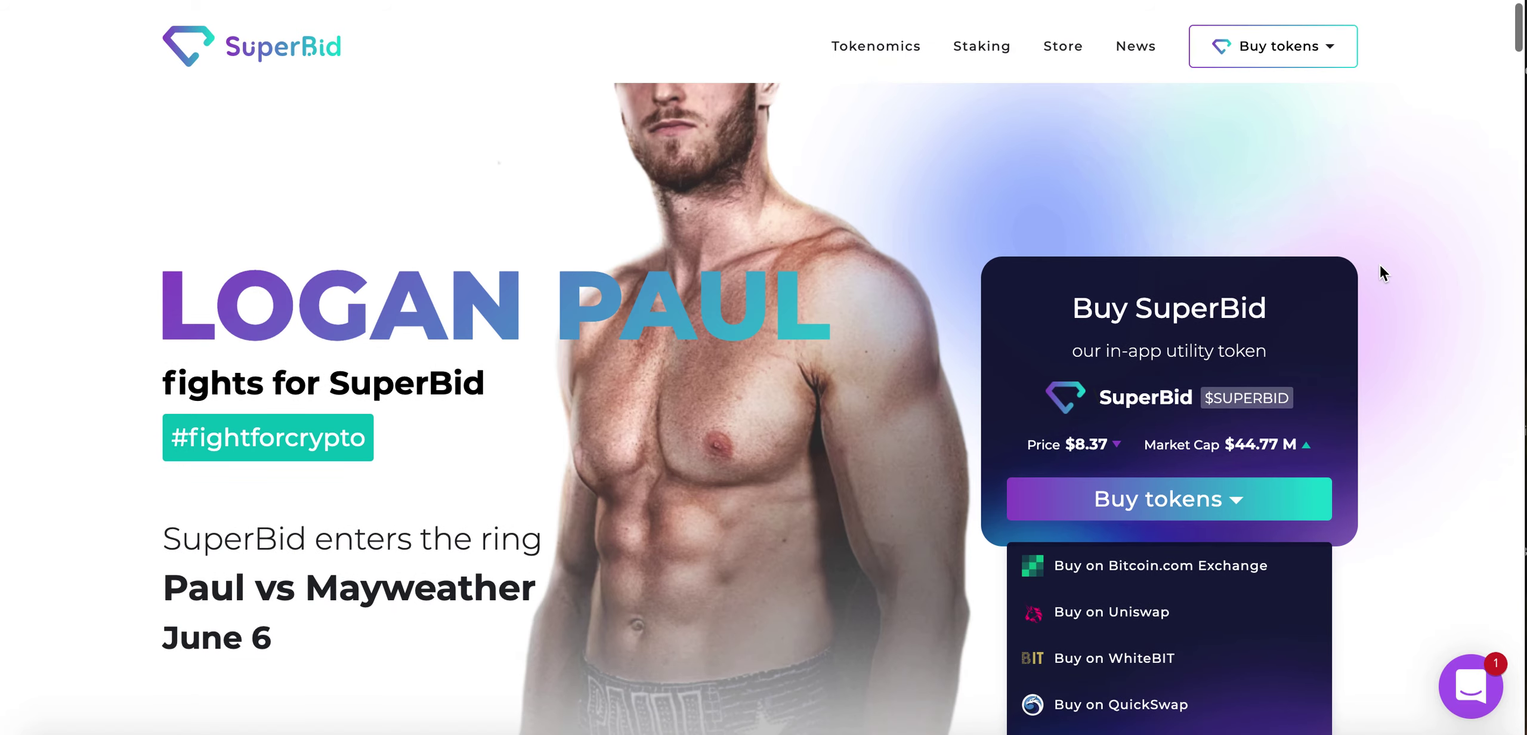
pyautogui.scroll(1, 1380, 273)
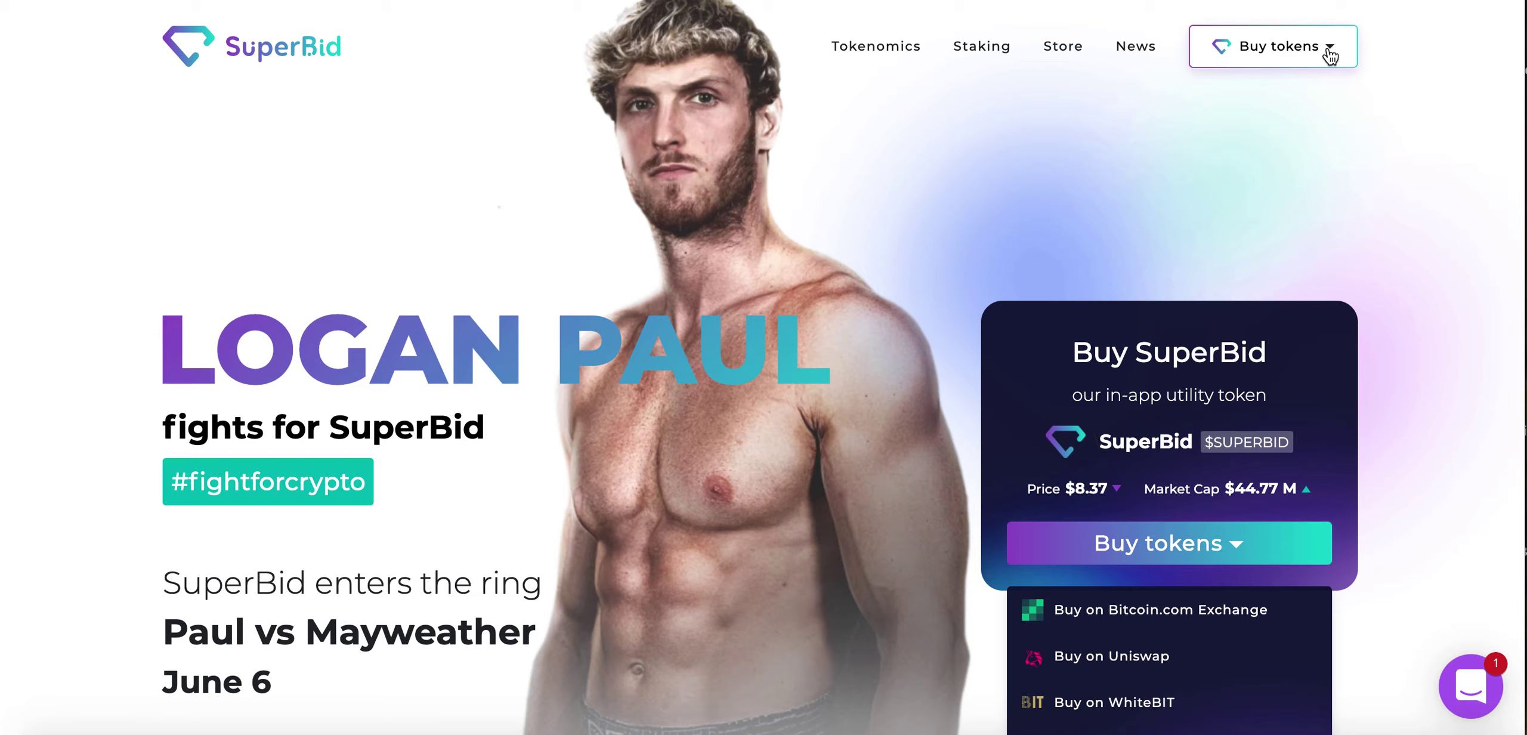
pyautogui.click(1329, 55)
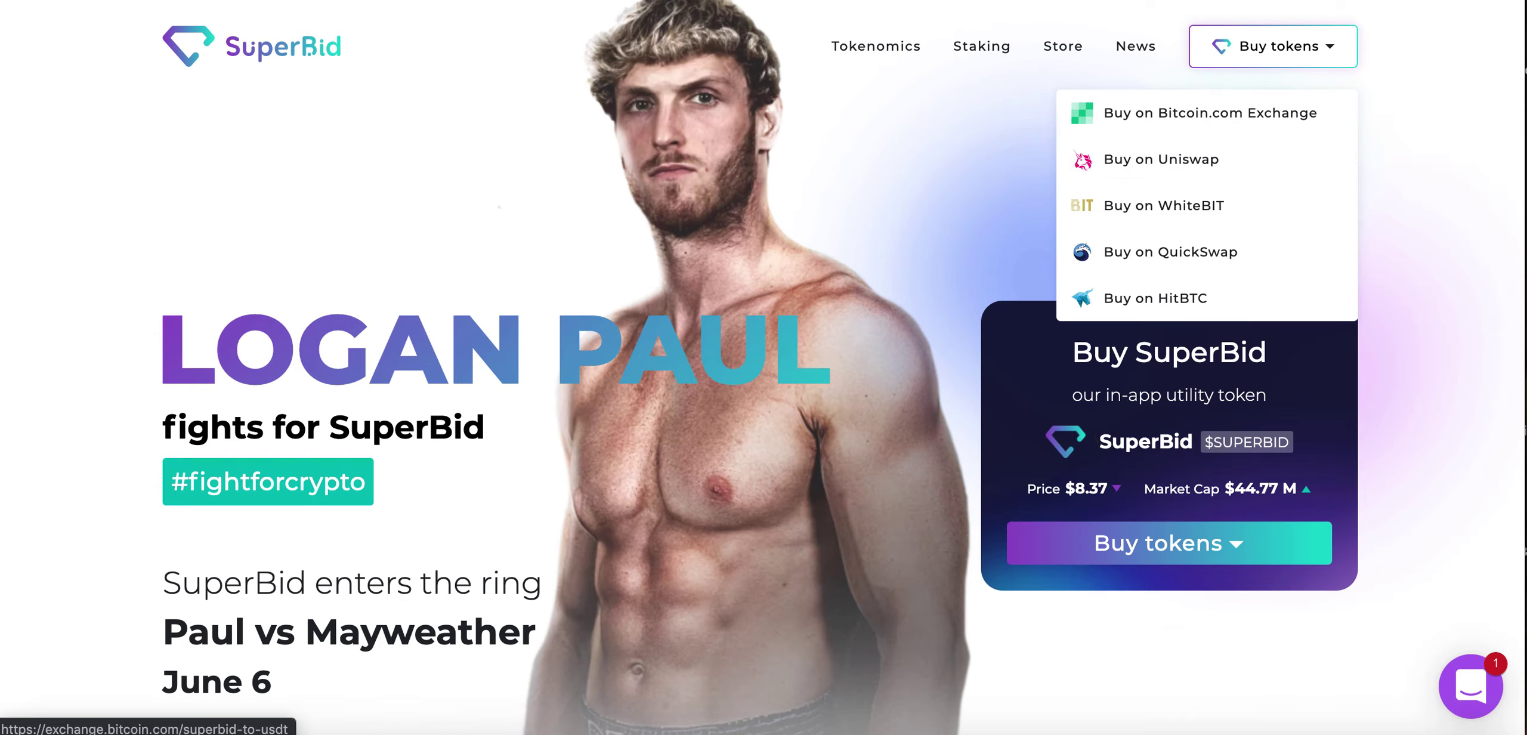
pyautogui.scroll(-1, 764, 368)
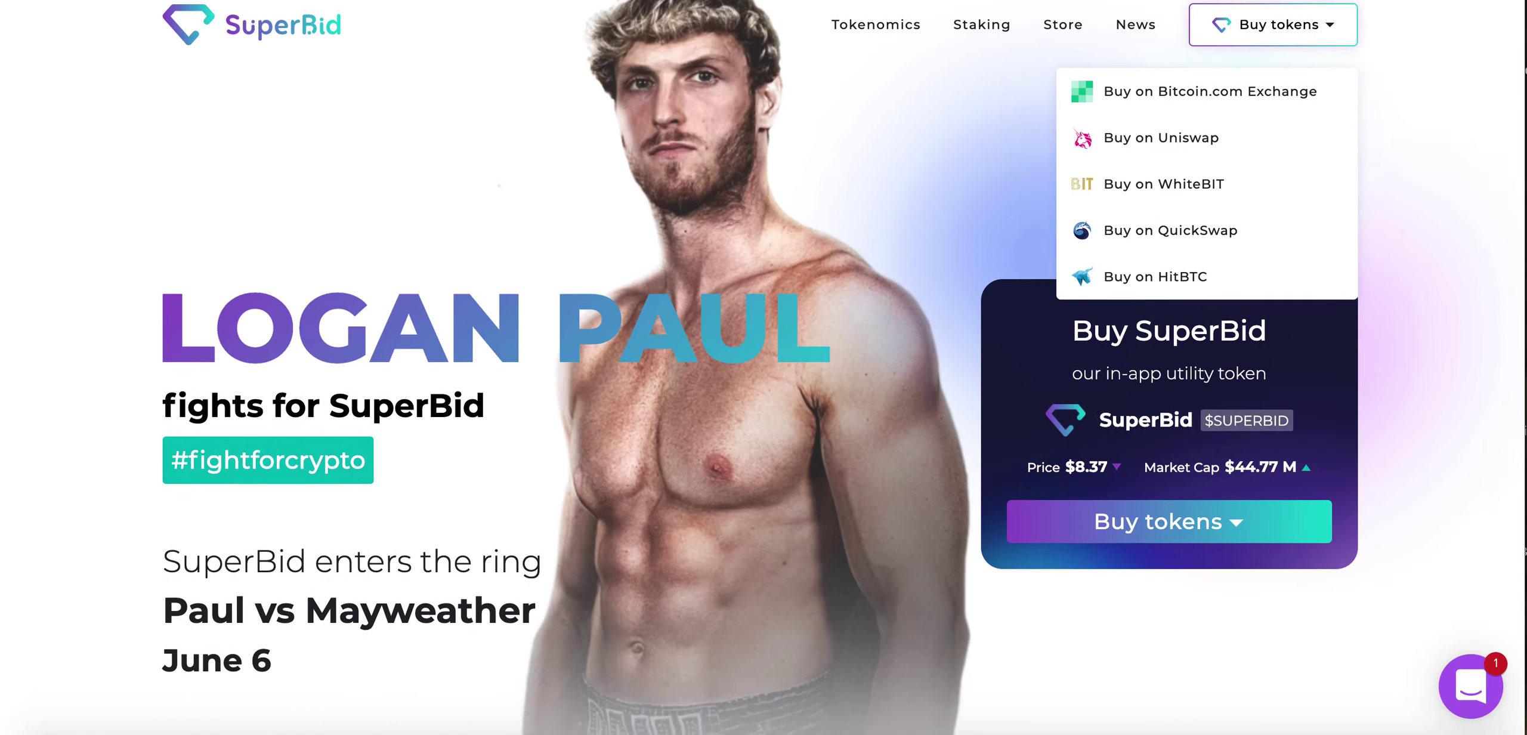
pyautogui.scroll(-1, 764, 368)
pyautogui.scroll(-1, 764, 368)
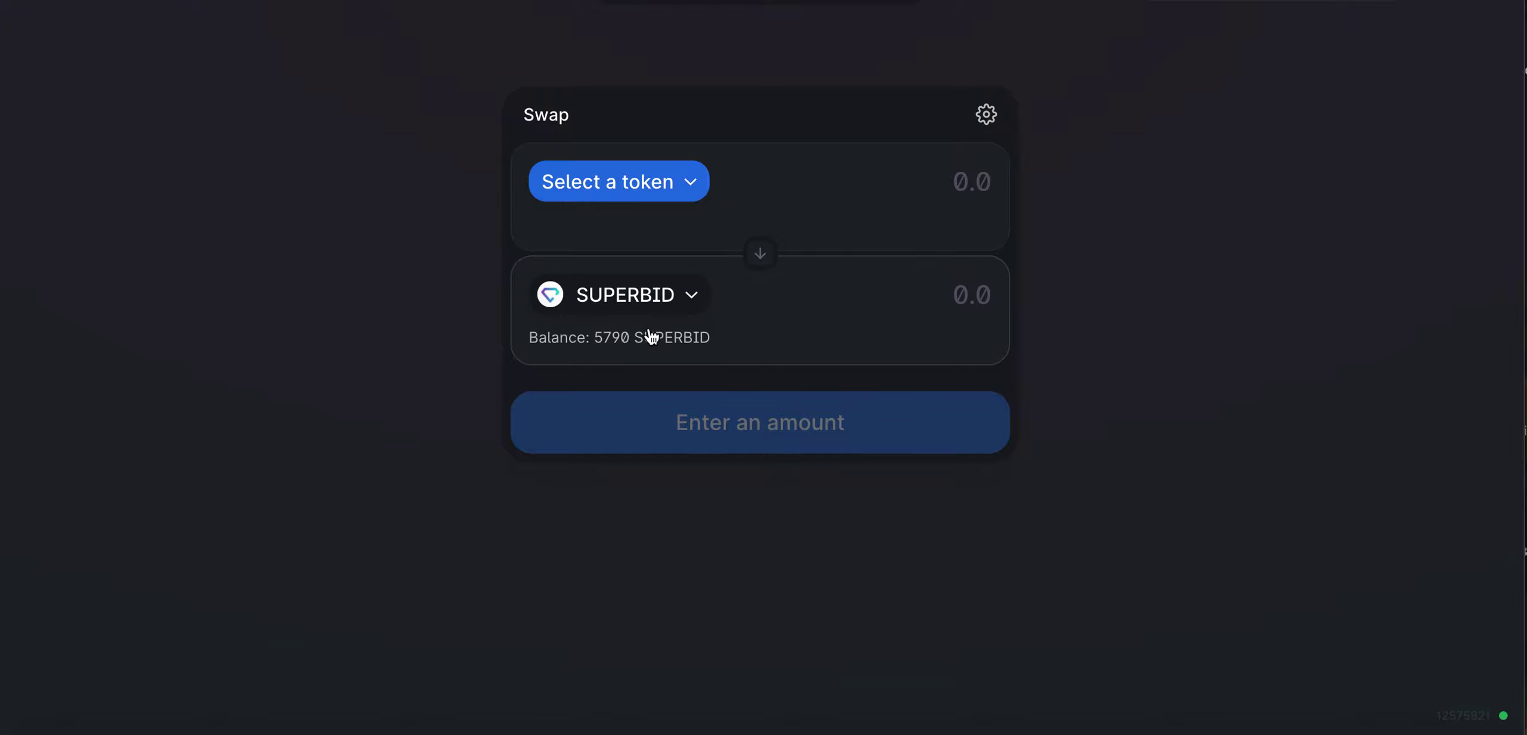
# Choose ETH from common bases as the token to sell for SUPERBID.
pyautogui.click(681, 308)
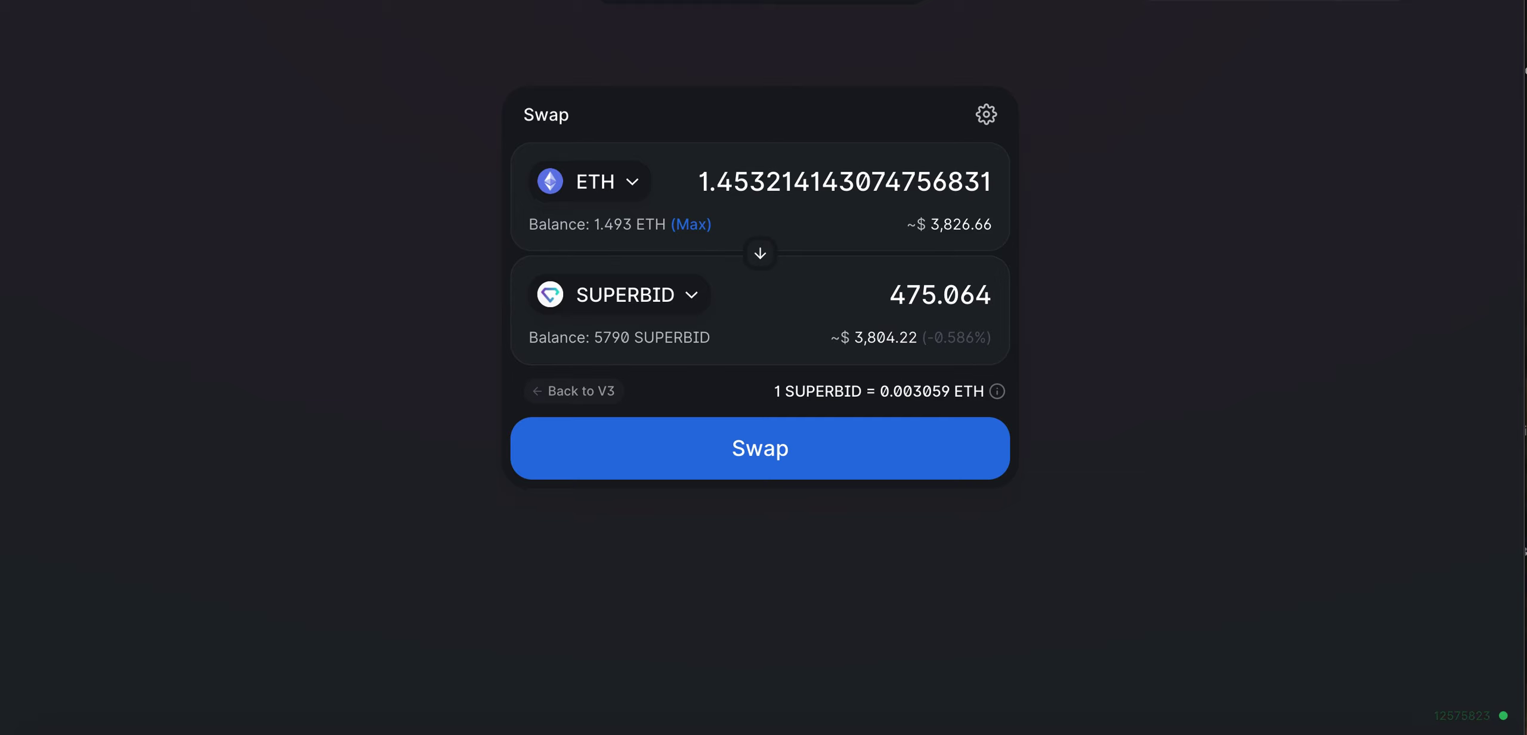
pyautogui.click(627, 295)
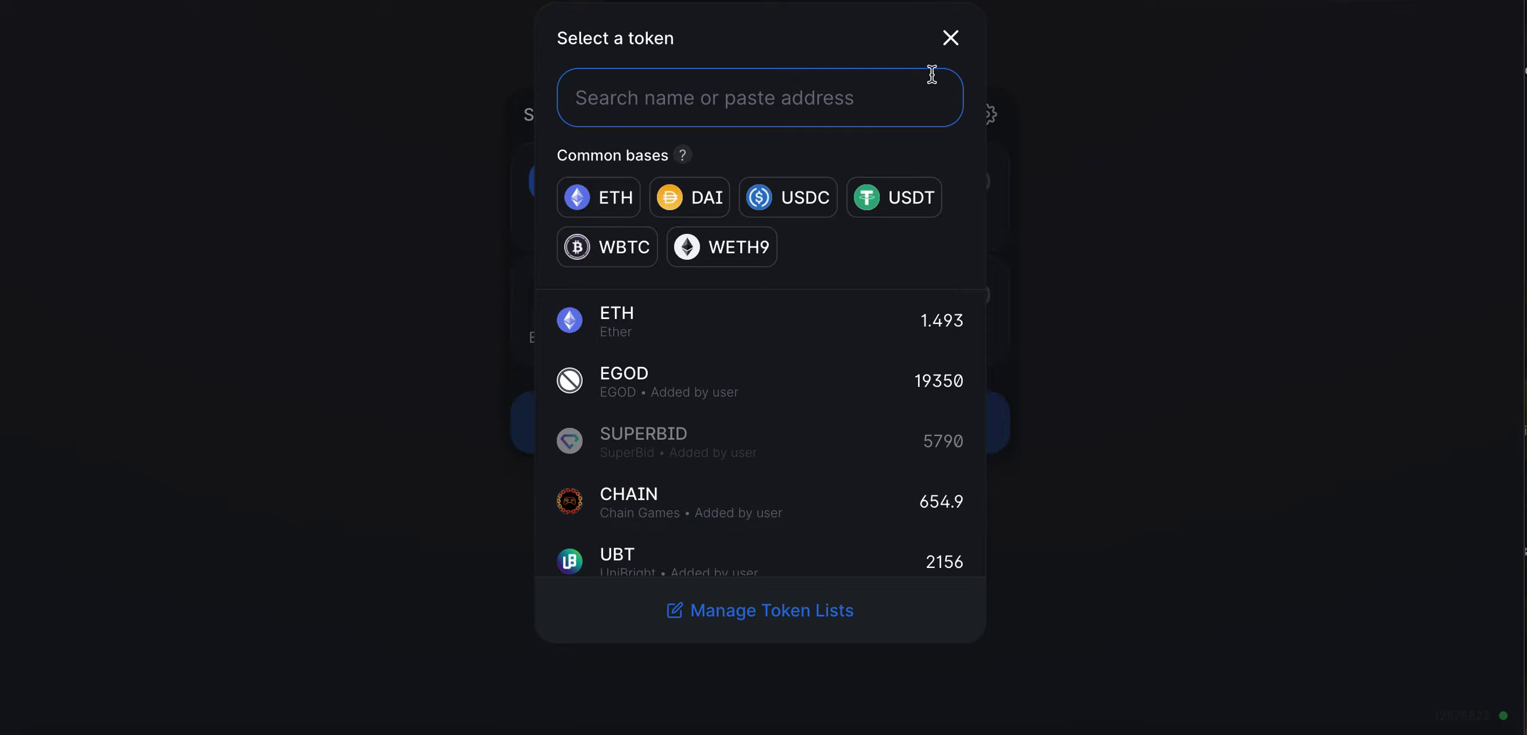
pyautogui.click(951, 40)
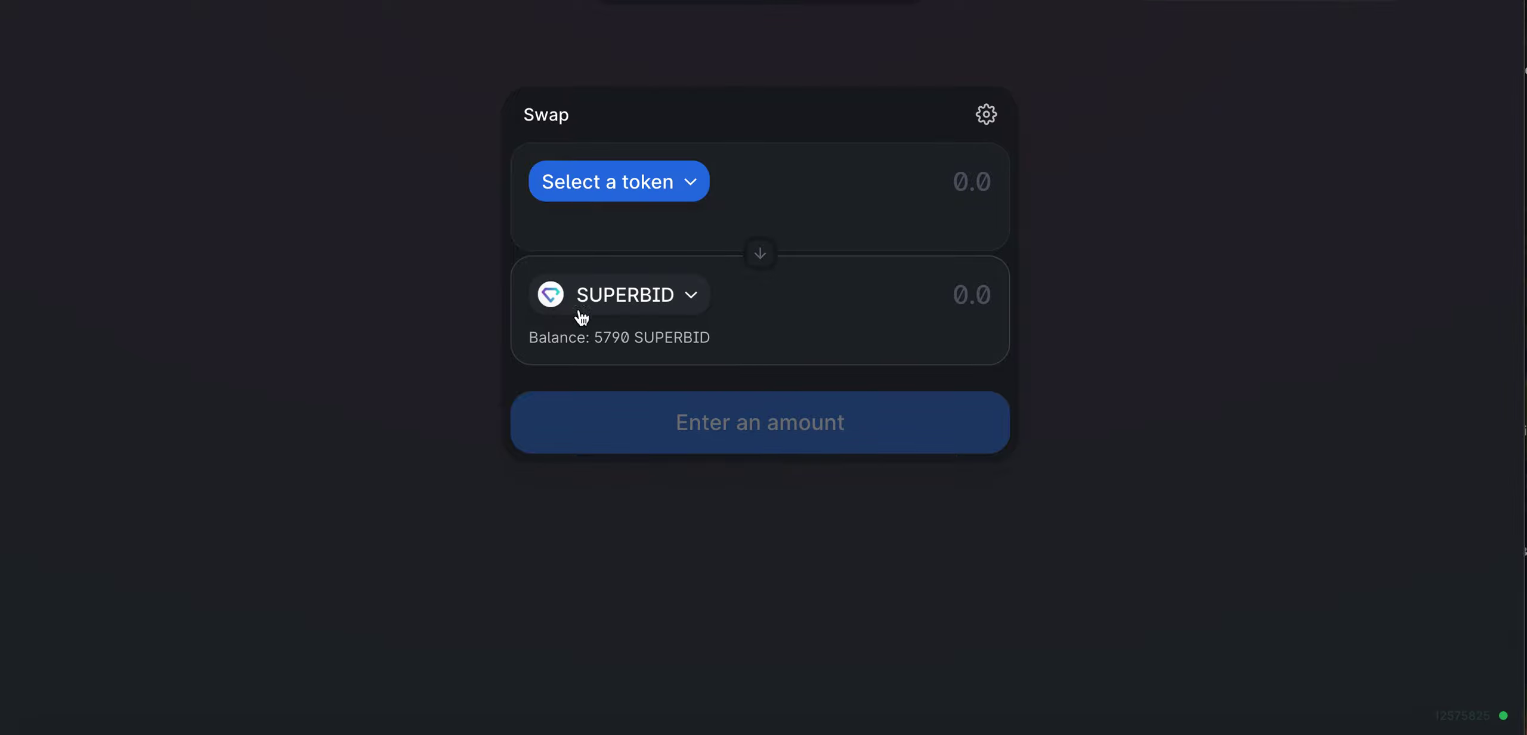
pyautogui.click(700, 183)
pyautogui.click(607, 208)
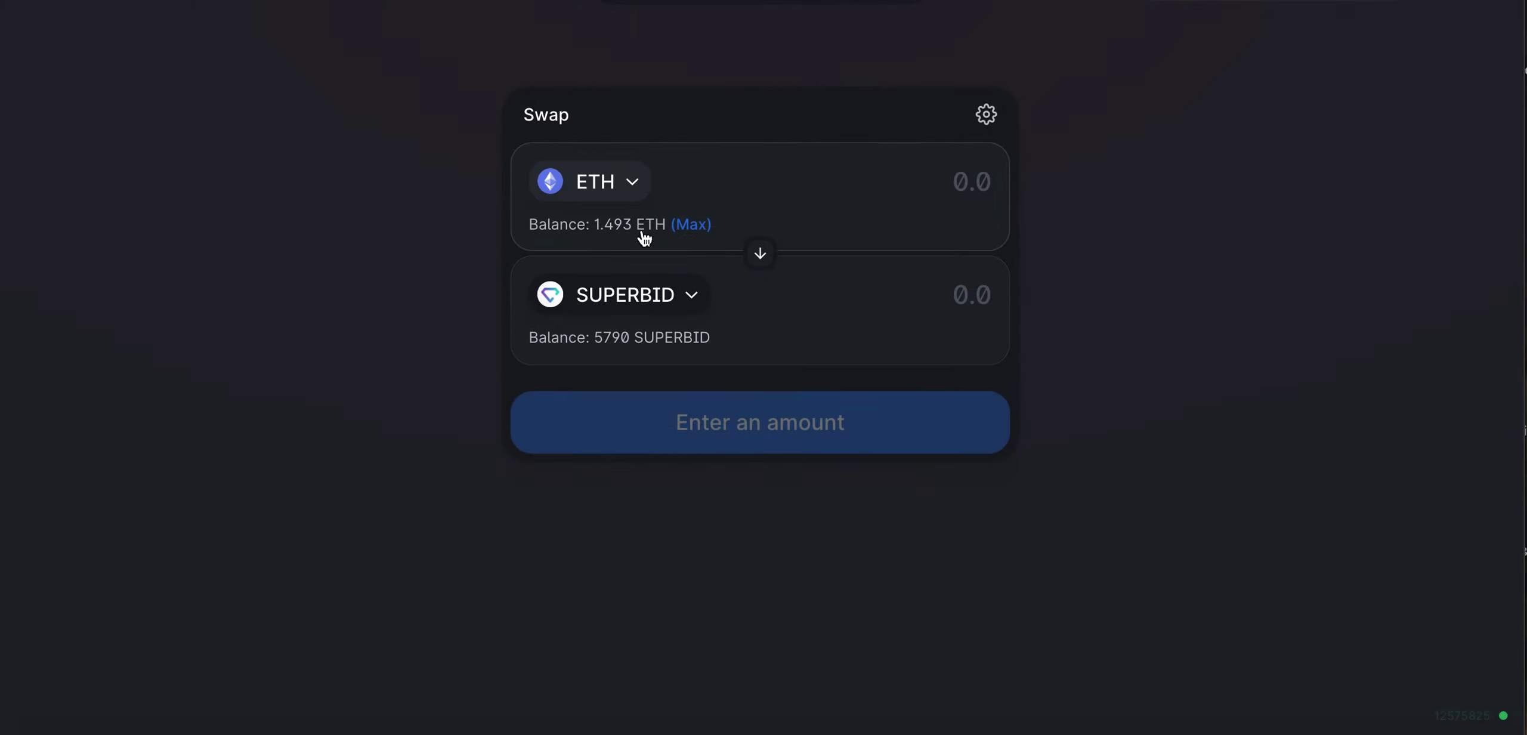
# Fill the full ETH balance, attempt the swap, then trim the amount toward 1.4632 ETH.
pyautogui.click(695, 227)
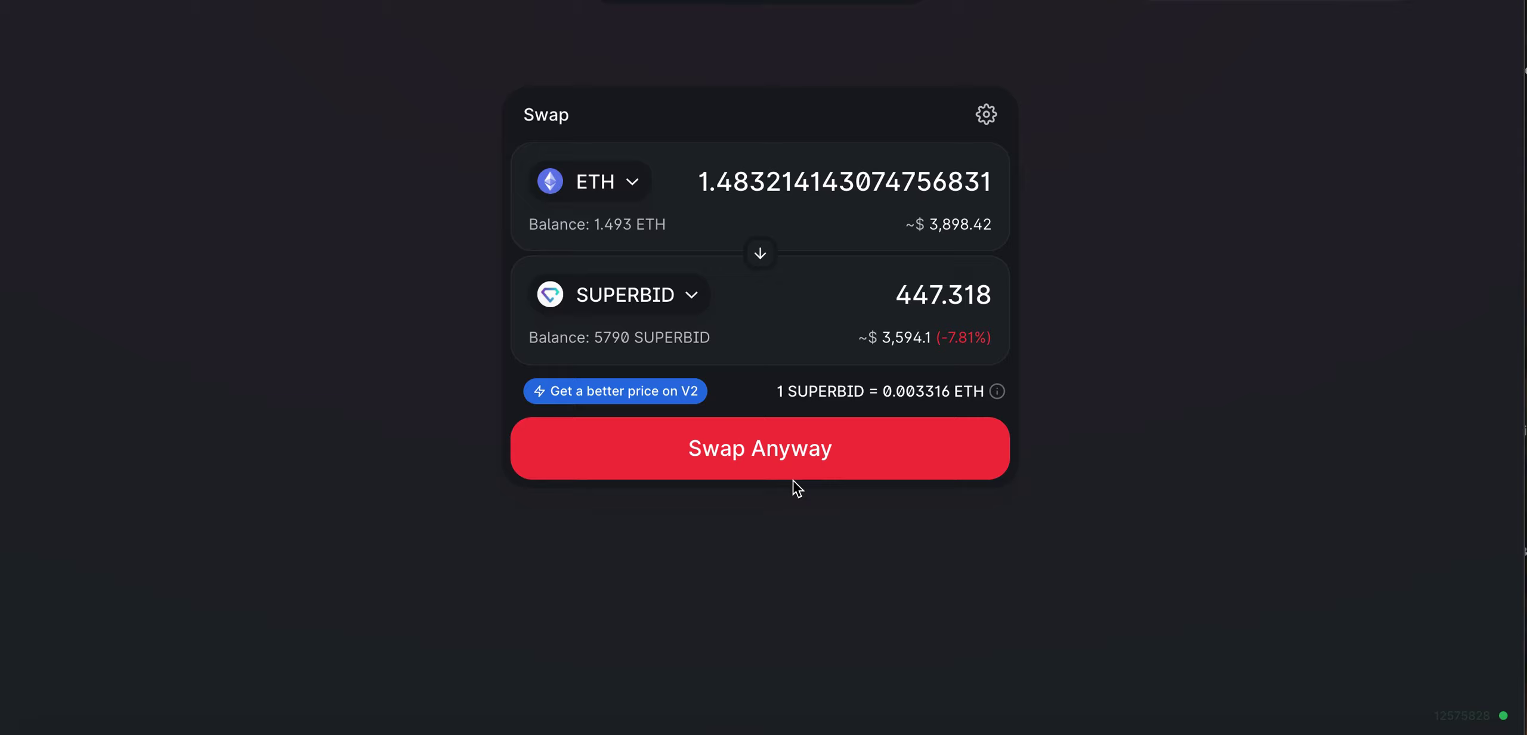
pyautogui.click(789, 449)
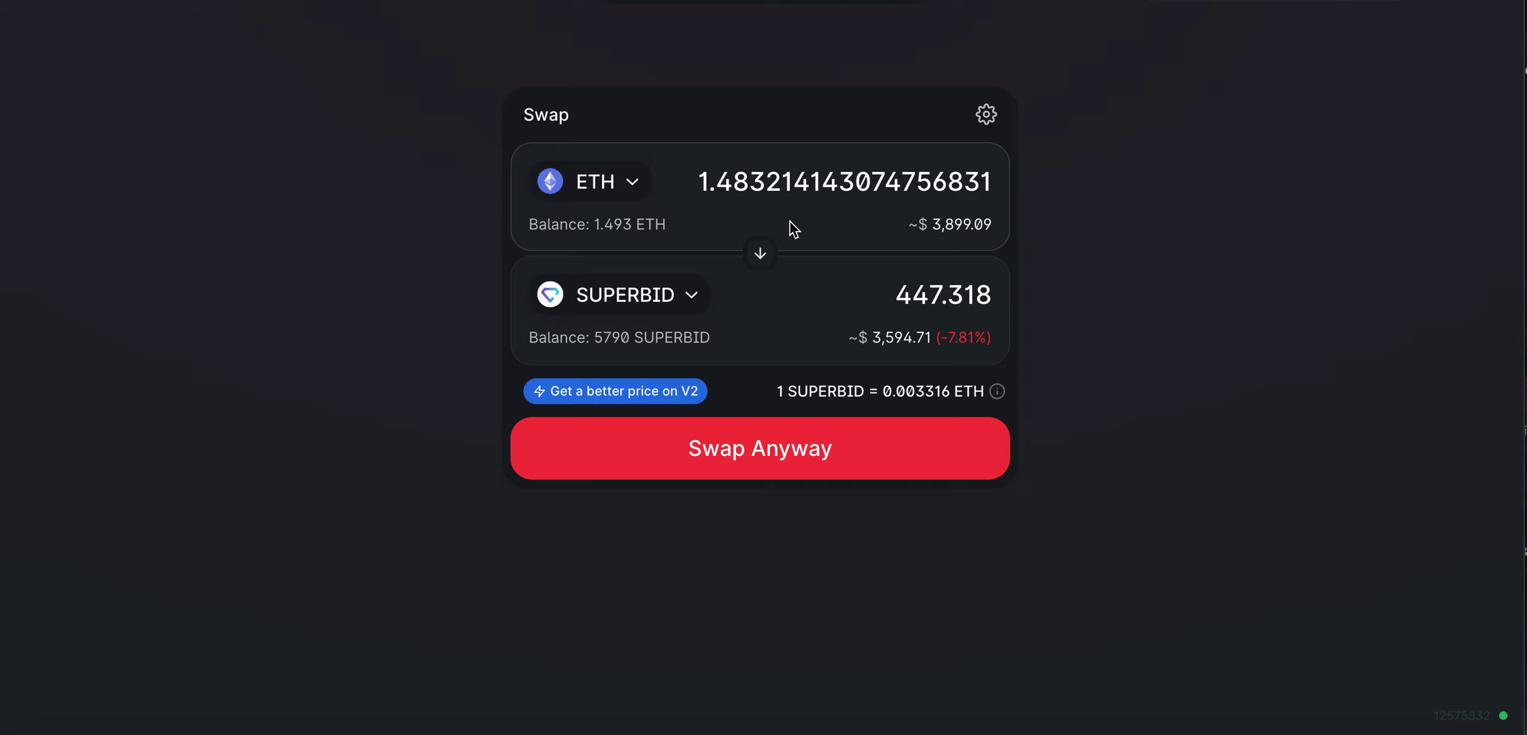
pyautogui.click(750, 182)
pyautogui.press('BackSpace')
pyautogui.write('6')
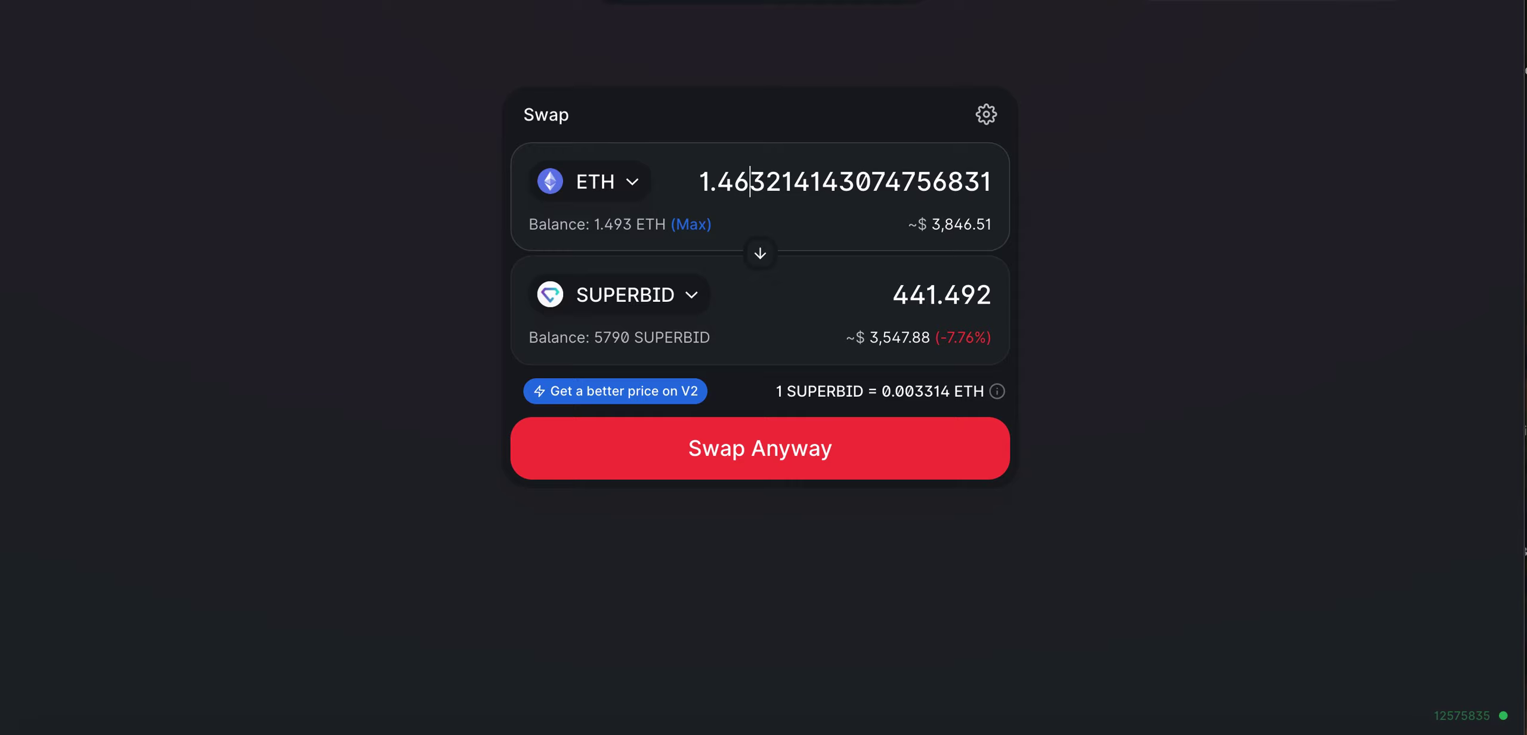
# Review the 25.00% slippage tolerance and frontrun warning in Transaction Settings.
pyautogui.click(984, 117)
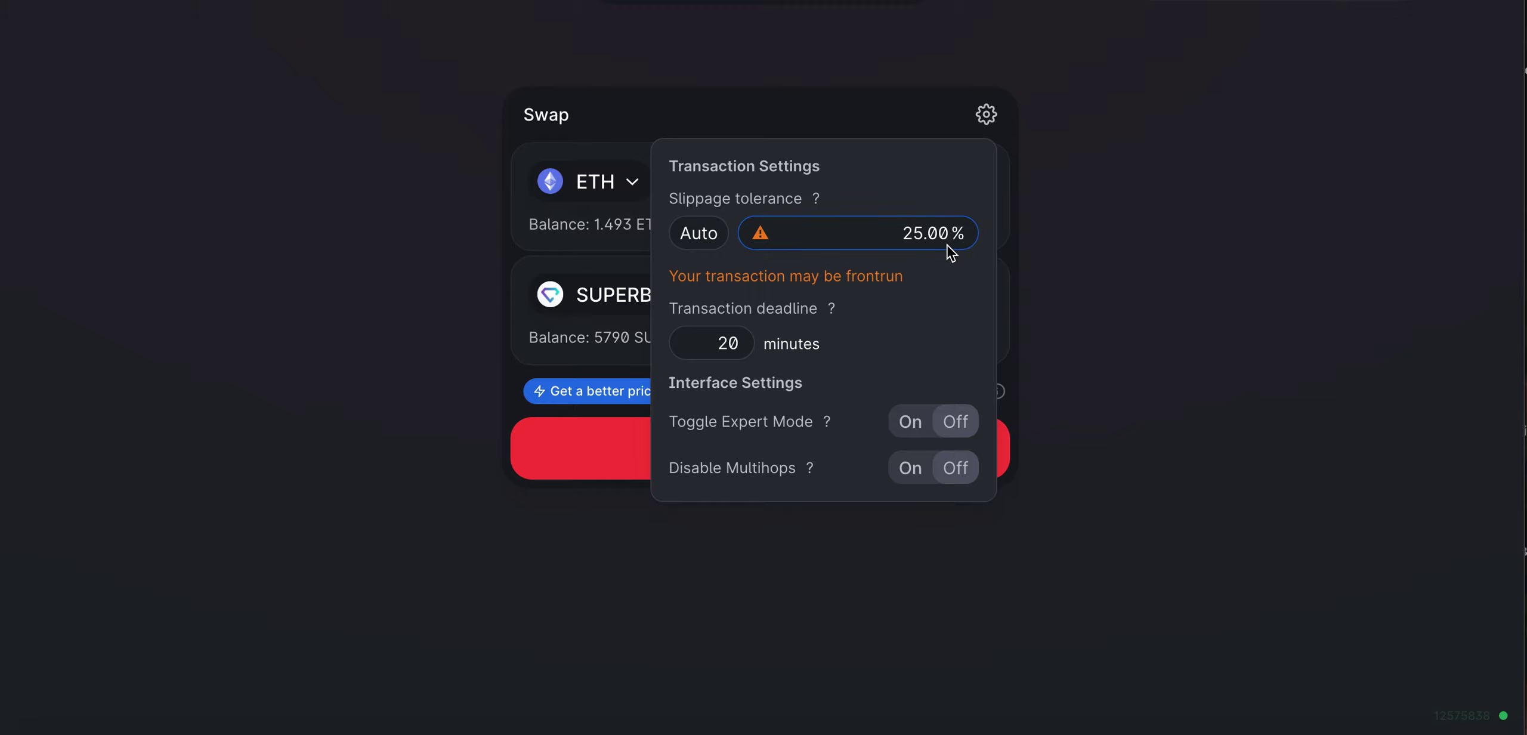
# Close Transaction Settings, leaving the 1.4632 ETH for 441.492 SUPERBID swap form.
pyautogui.click(1067, 260)
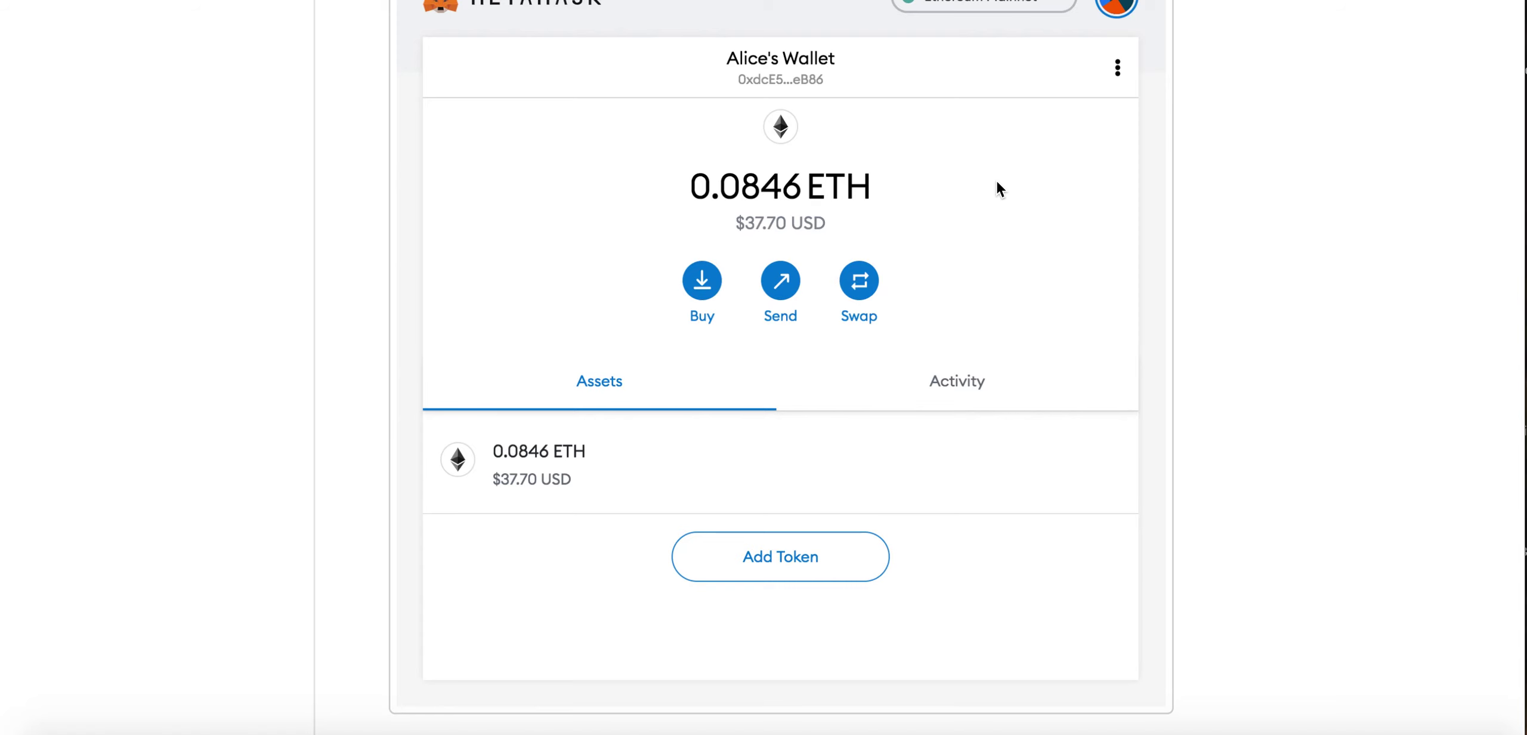
pyautogui.scroll(1, 996, 182)
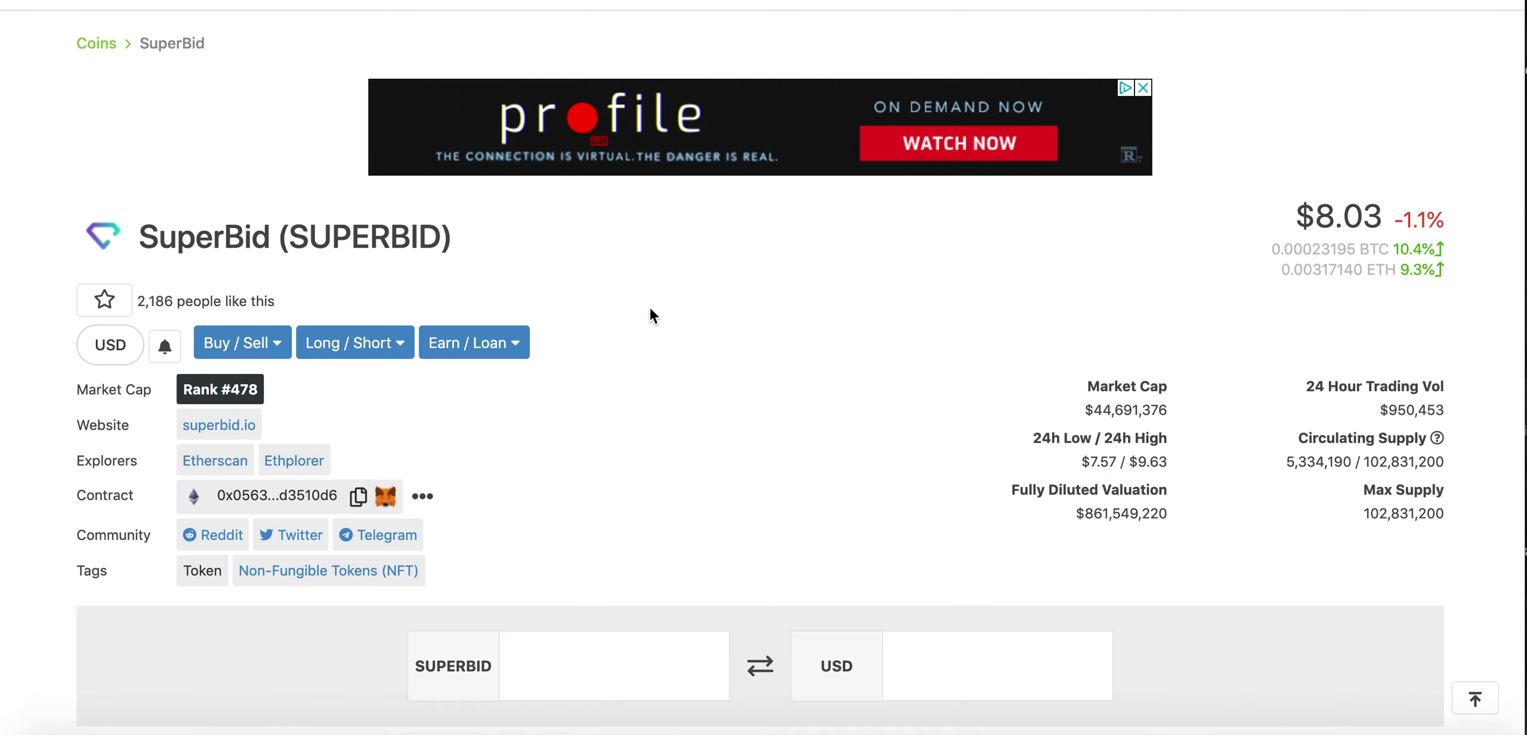
pyautogui.scroll(3, 643, 334)
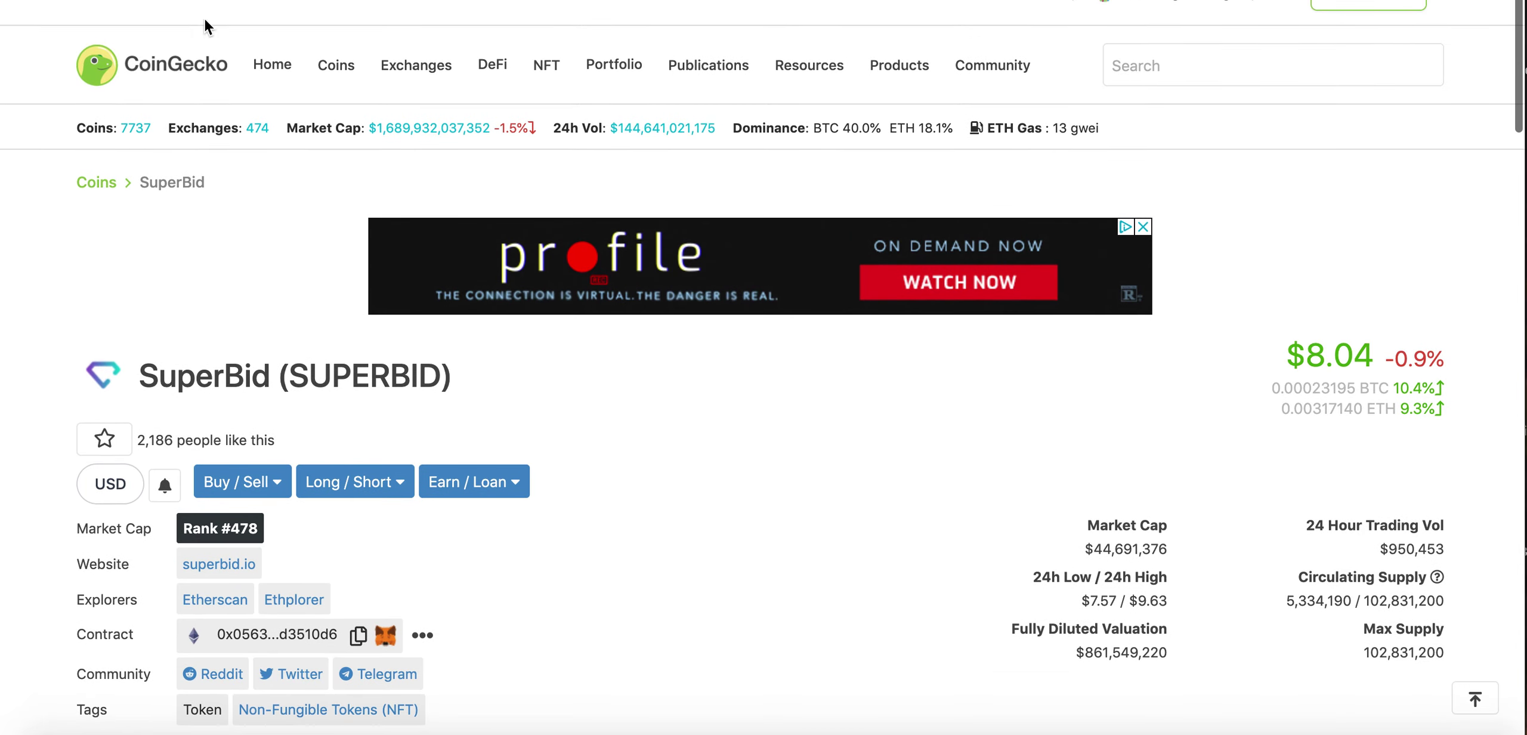
pyautogui.scroll(-2, 320, 327)
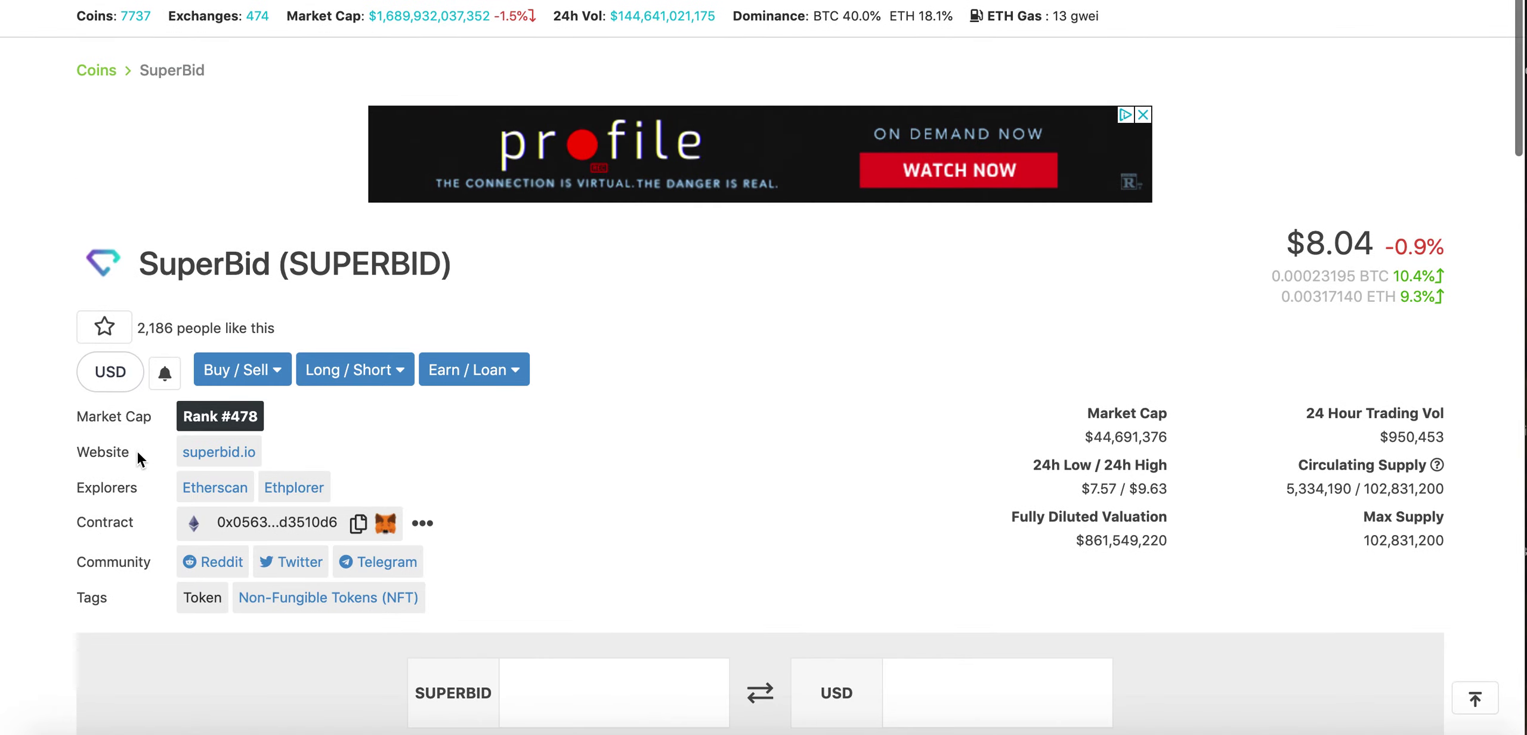
# Follow CoinGecko's Etherscan explorer link to SuperBid's token page (0x0563dce…3510d6).
pyautogui.click(207, 489)
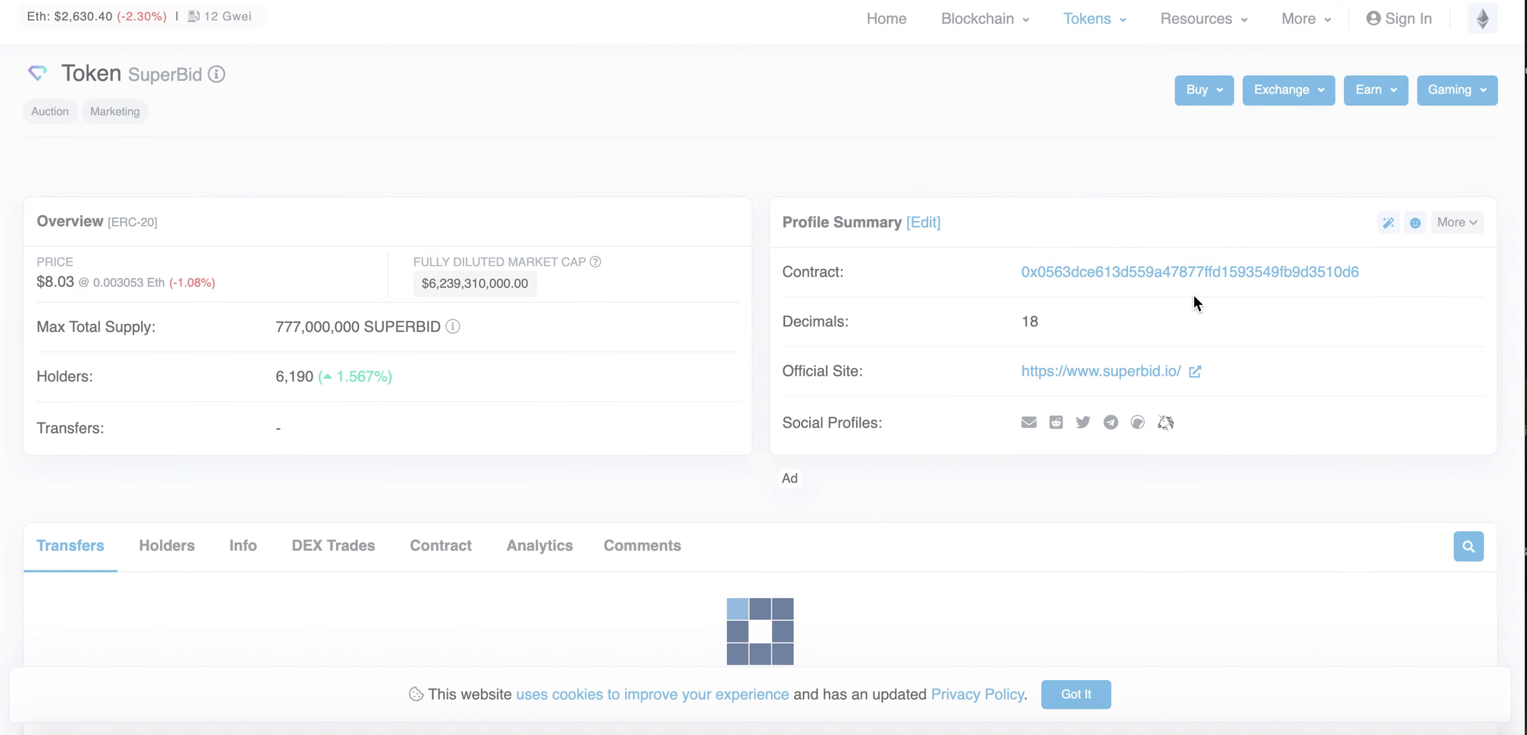